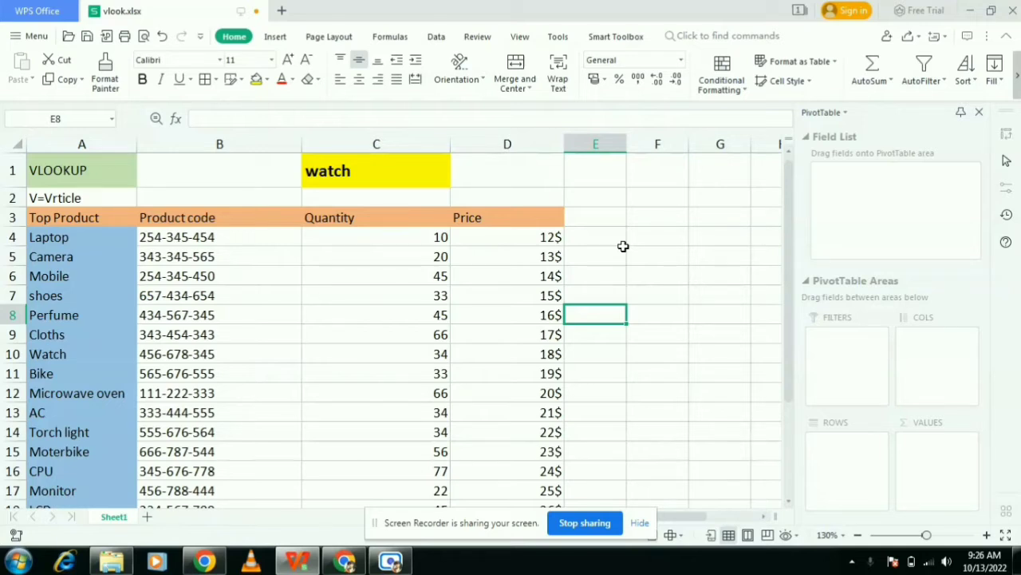
# Examine the product table's names, codes, quantities and prices, along with the VLOOKUP heading and the watch entry in C1.
pyautogui.click(169, 241)
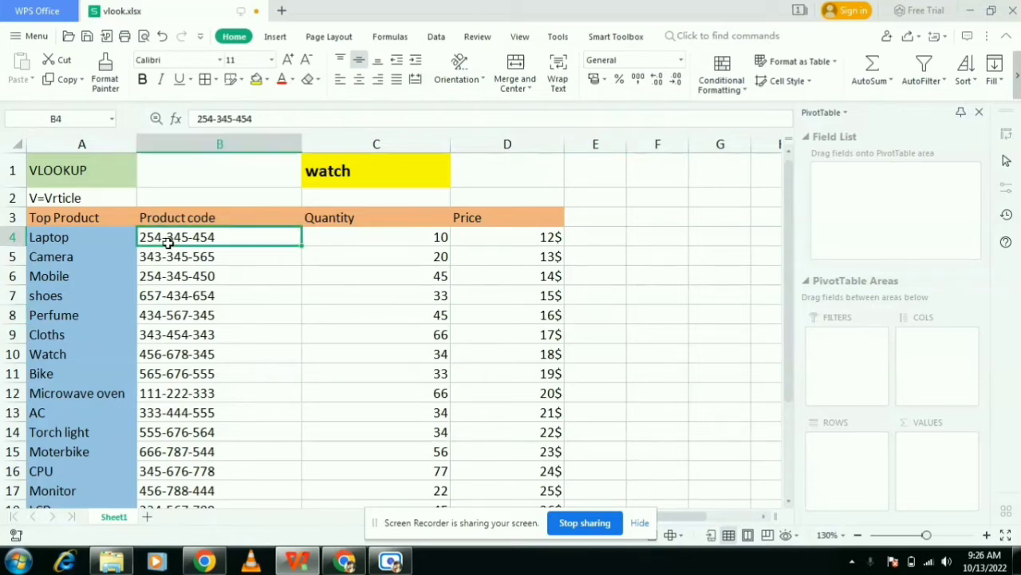
pyautogui.click(99, 376)
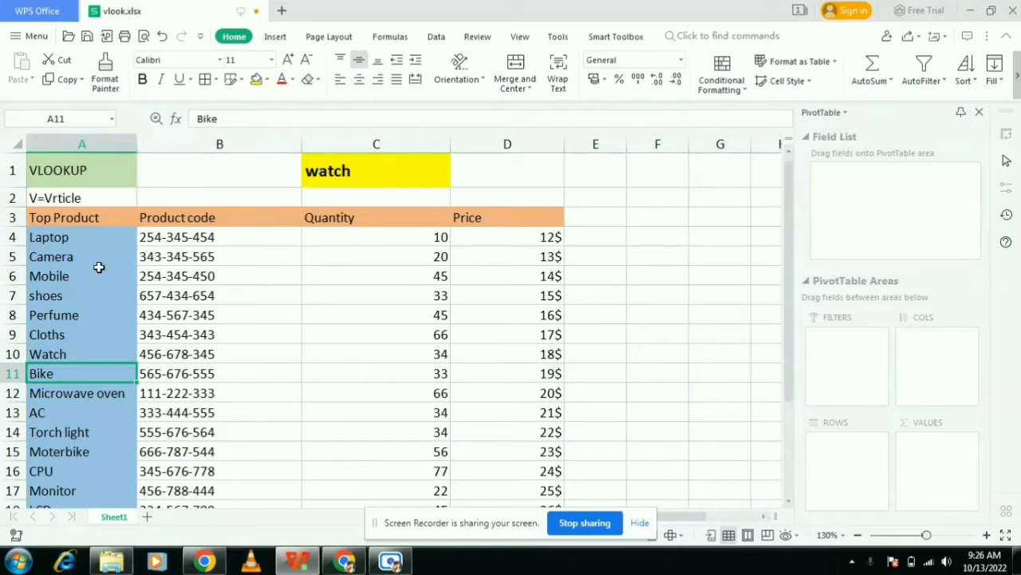
pyautogui.click(83, 237)
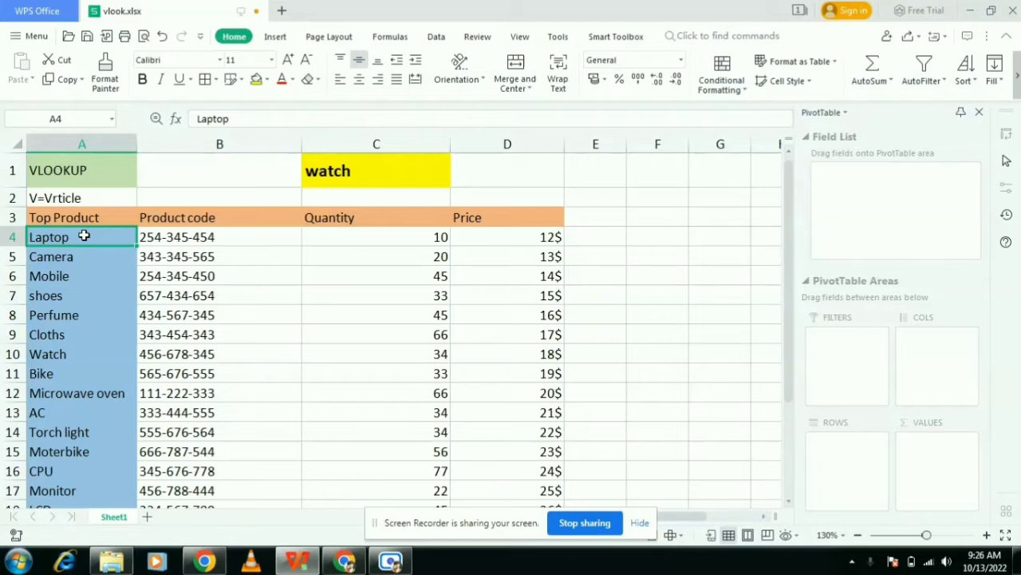
pyautogui.moveTo(78, 256); pyautogui.dragTo(80, 201)
pyautogui.click(653, 280)
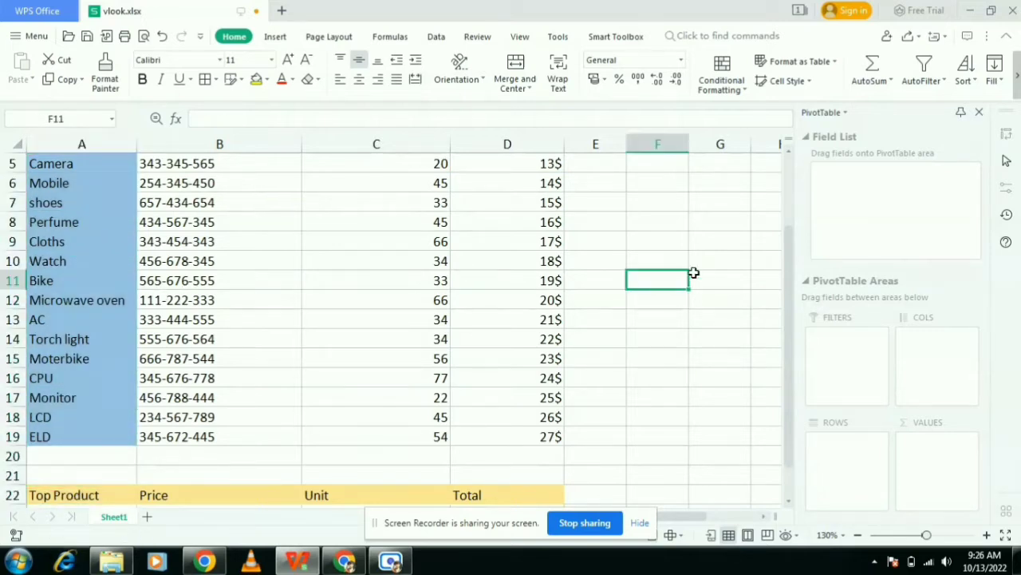
pyautogui.moveTo(790, 277); pyautogui.dragTo(786, 186)
pyautogui.click(356, 334)
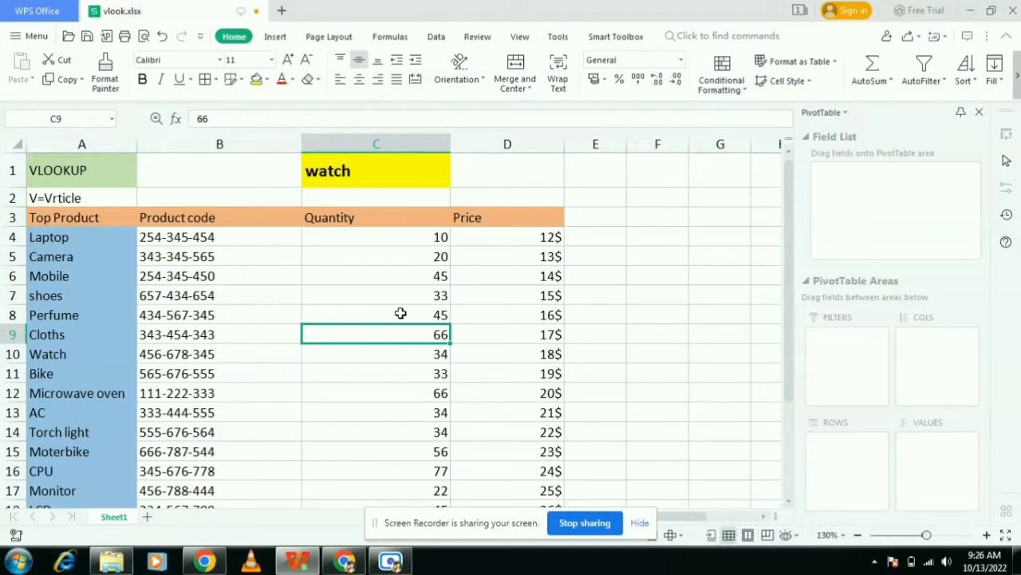
pyautogui.click(68, 178)
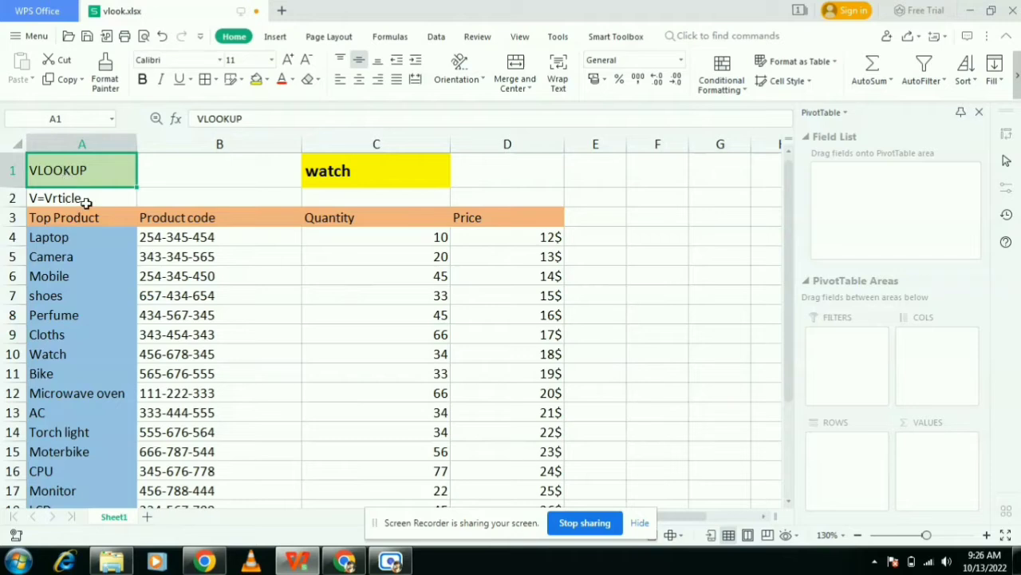
pyautogui.click(81, 201)
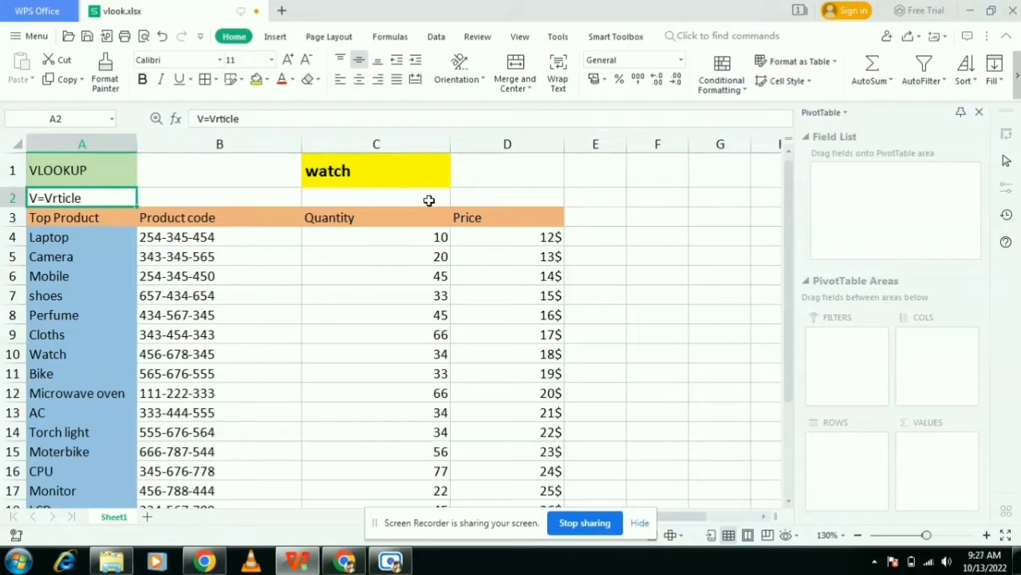
pyautogui.click(408, 180)
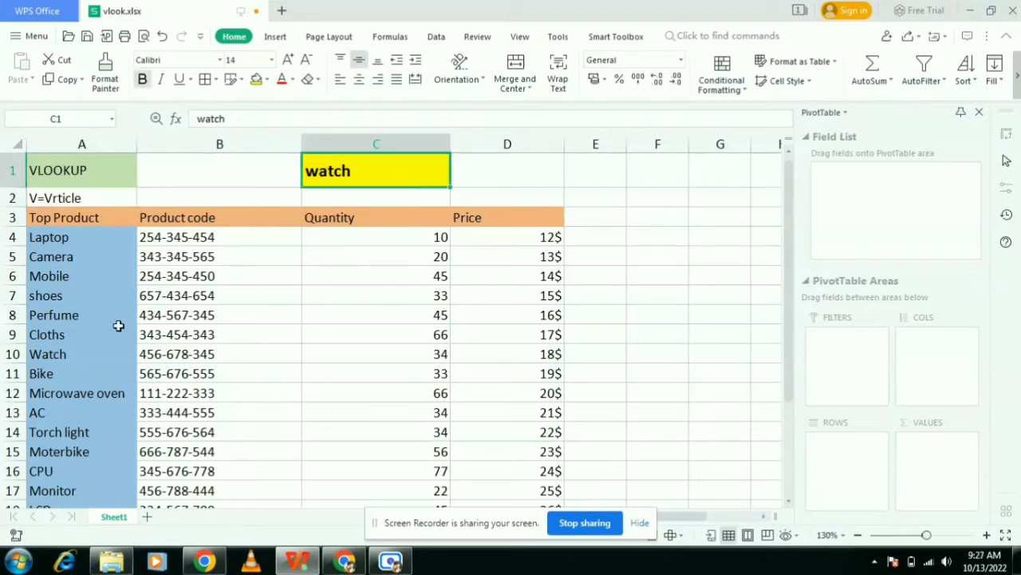
pyautogui.moveTo(103, 234); pyautogui.dragTo(101, 130)
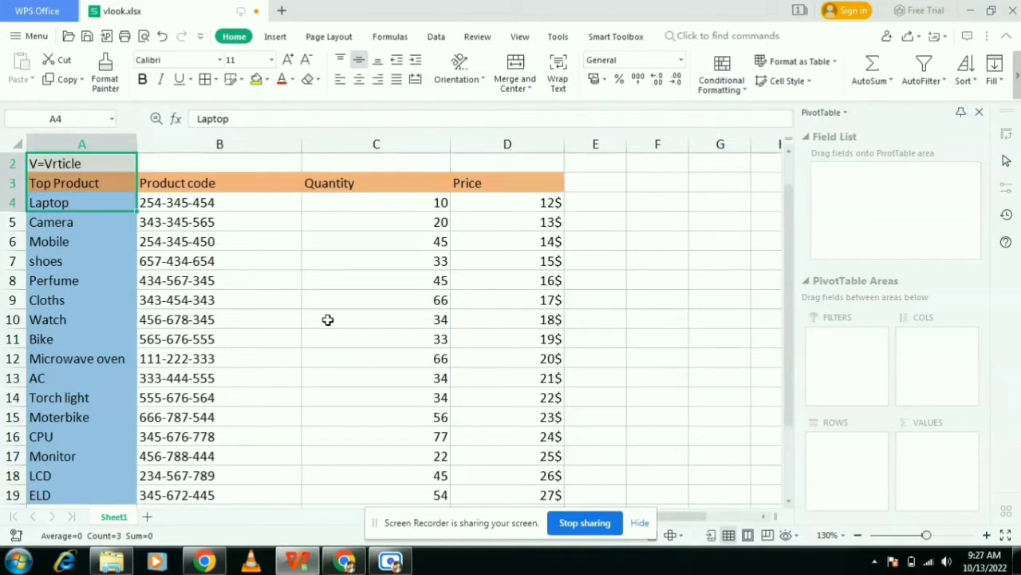
pyautogui.click(403, 316)
pyautogui.moveTo(788, 368); pyautogui.dragTo(783, 295)
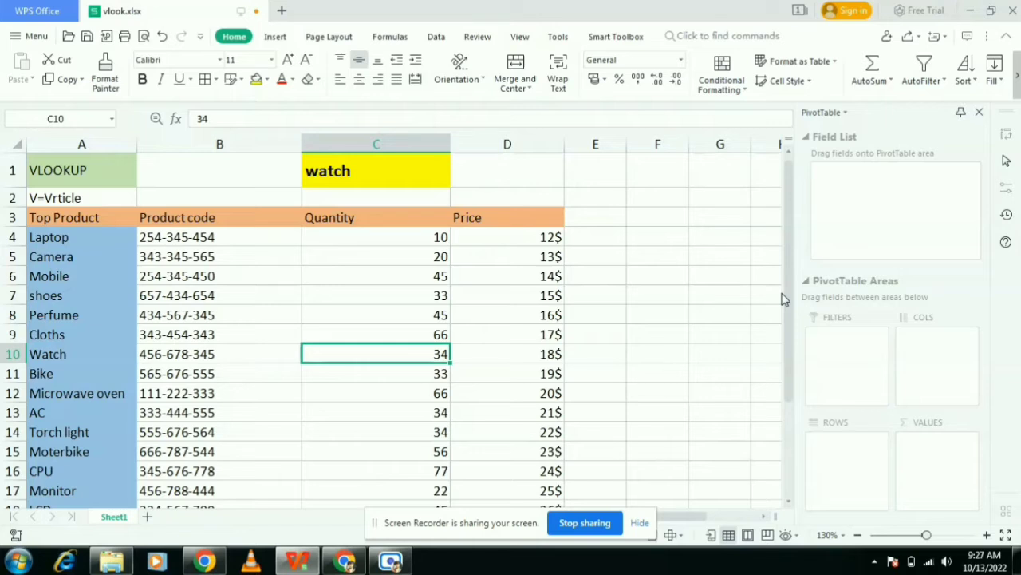
# Start a VLOOKUP formula in cell D1 with C1 as the lookup value.
pyautogui.click(499, 177)
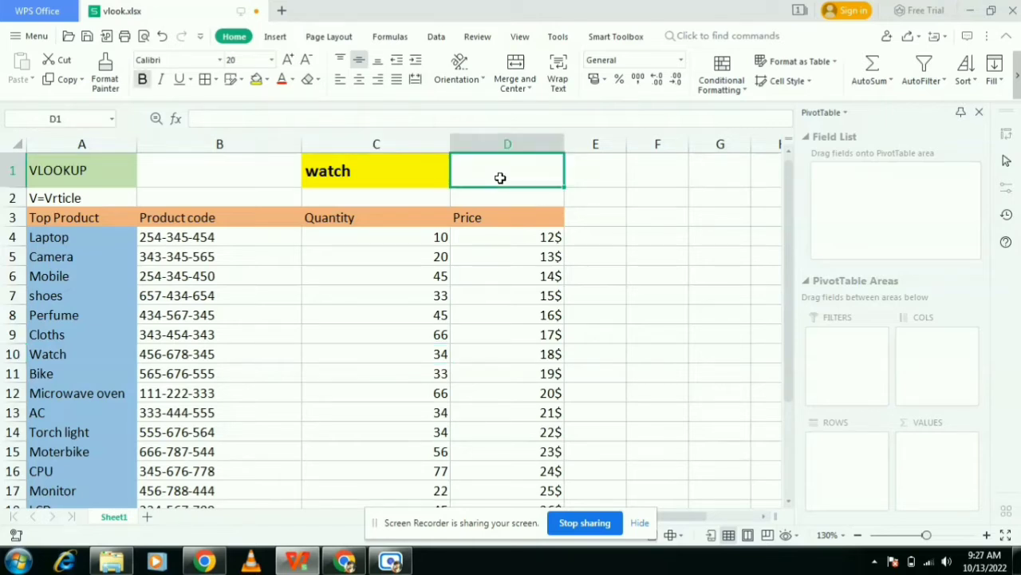
pyautogui.write('=voo')
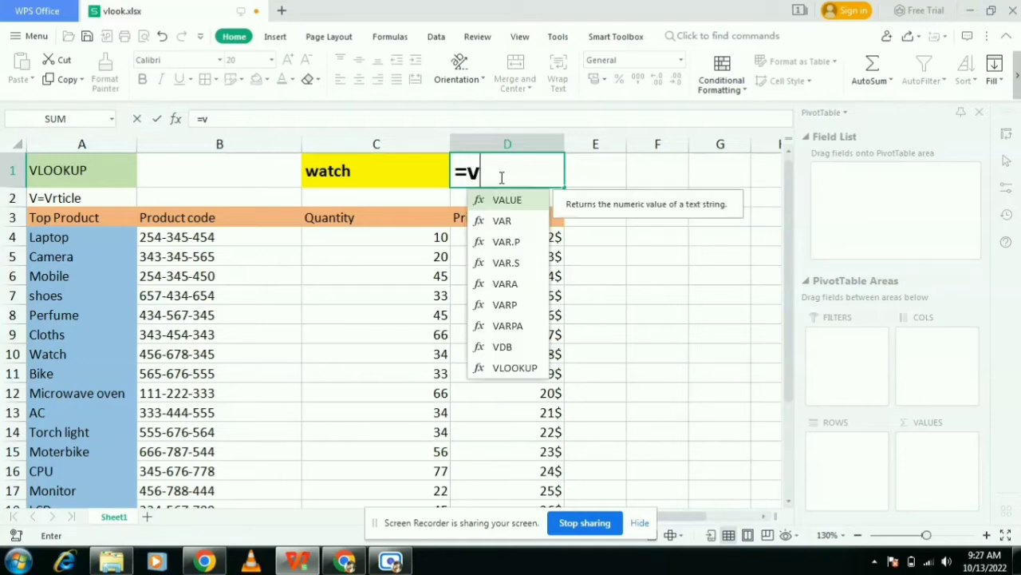
pyautogui.press('BackSpace')
pyautogui.press('BackSpace')
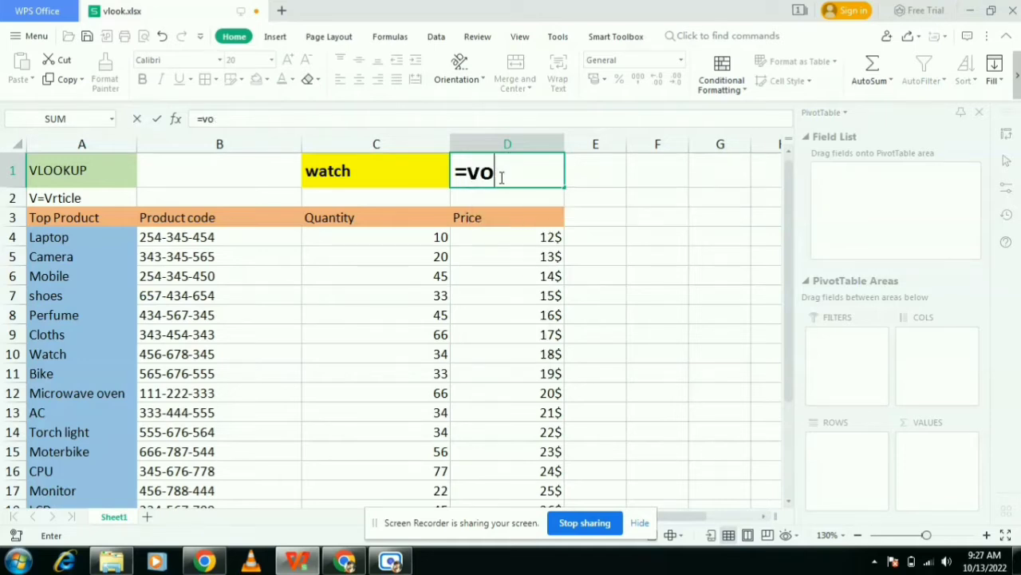
pyautogui.write('lookup')
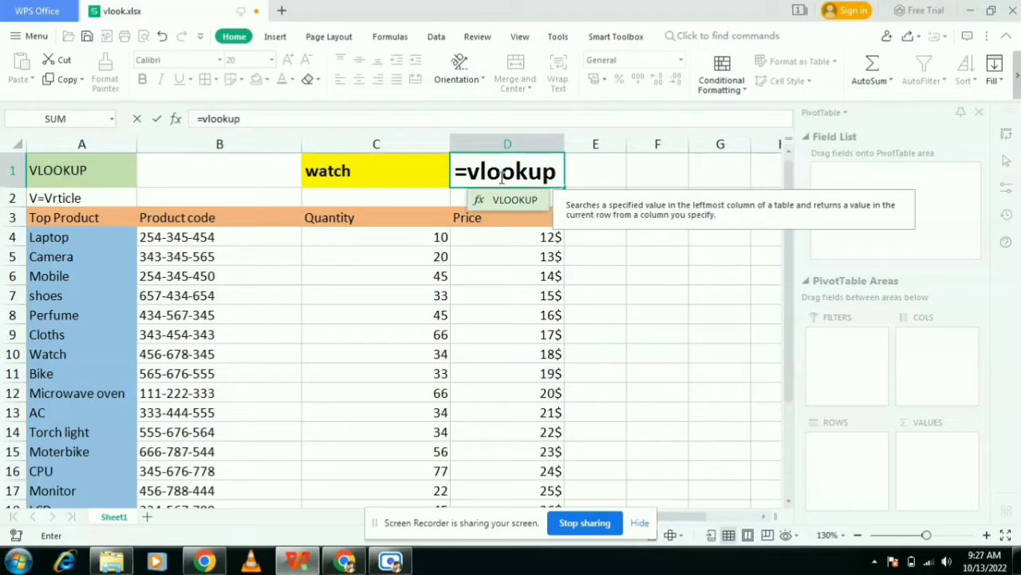
pyautogui.write('(')
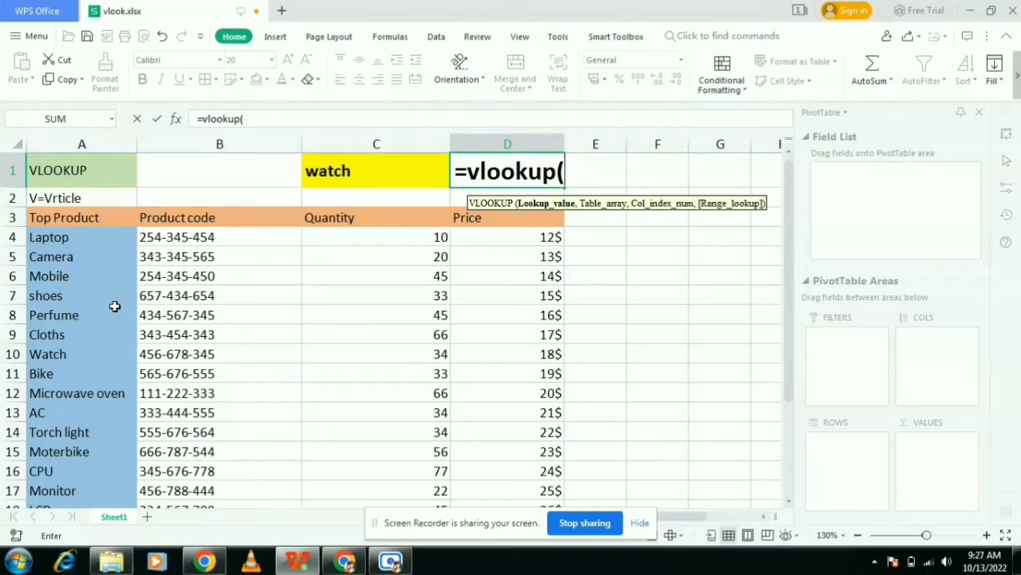
pyautogui.click(365, 172)
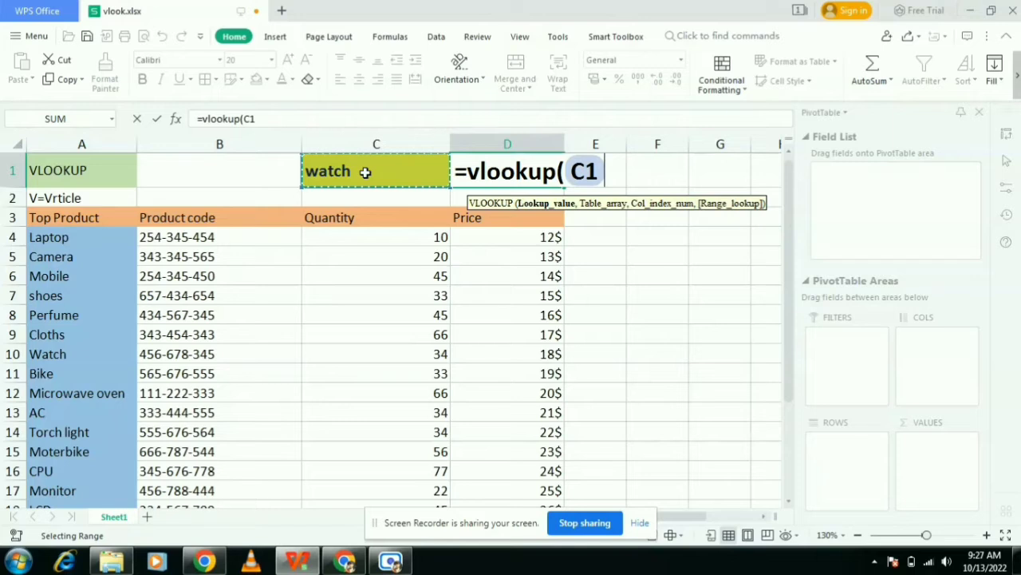
pyautogui.write(',')
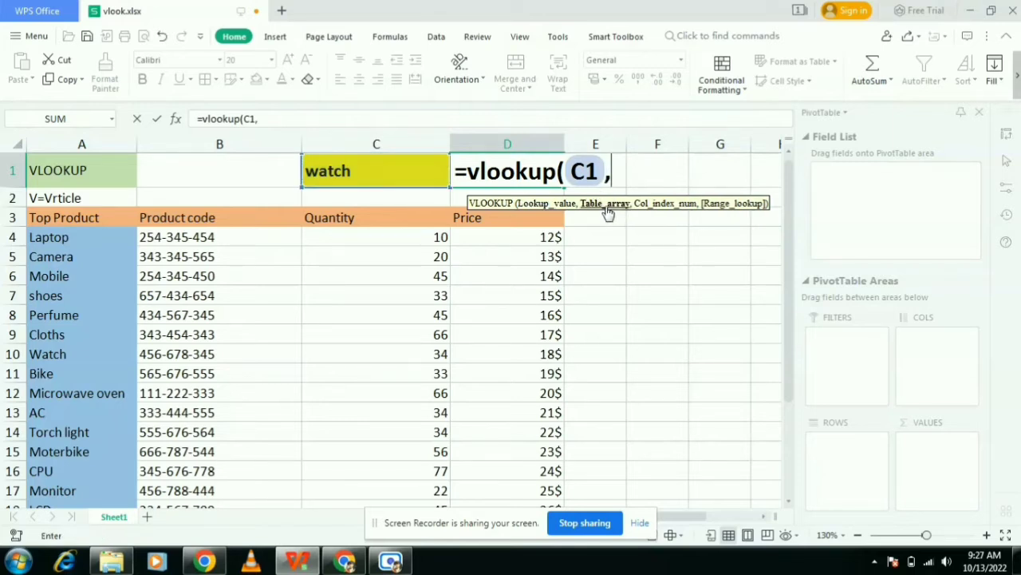
# Complete the D1 formula with table array A4:D19, column index 4 and 0 for an exact match.
pyautogui.moveTo(95, 236); pyautogui.dragTo(514, 456)
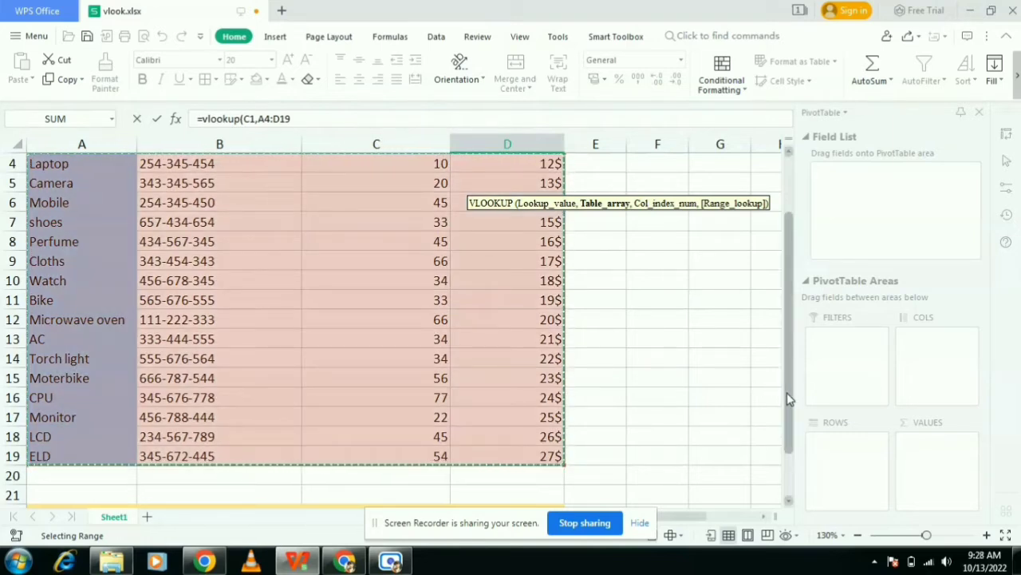
pyautogui.moveTo(787, 399); pyautogui.dragTo(787, 333)
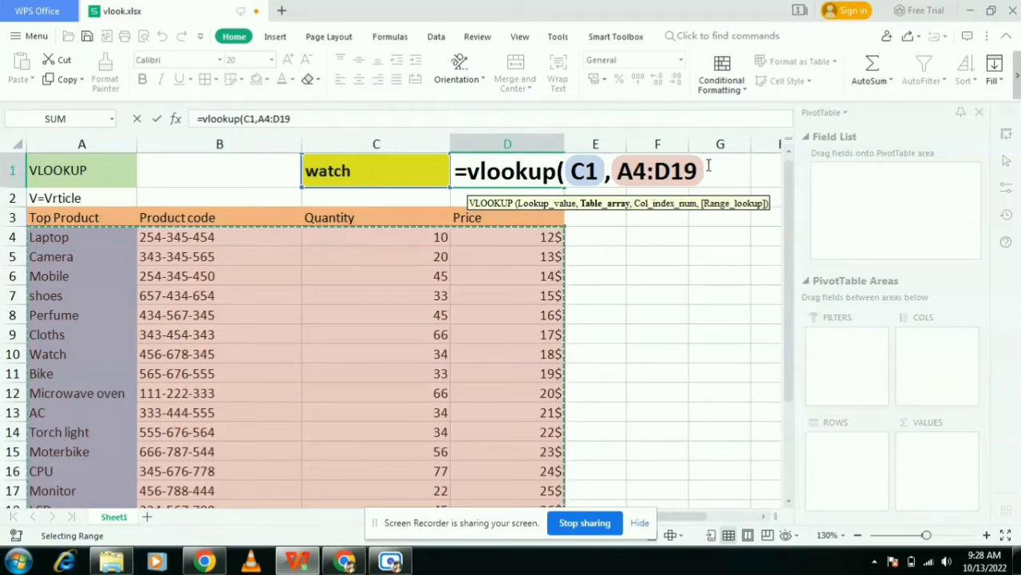
pyautogui.write(',')
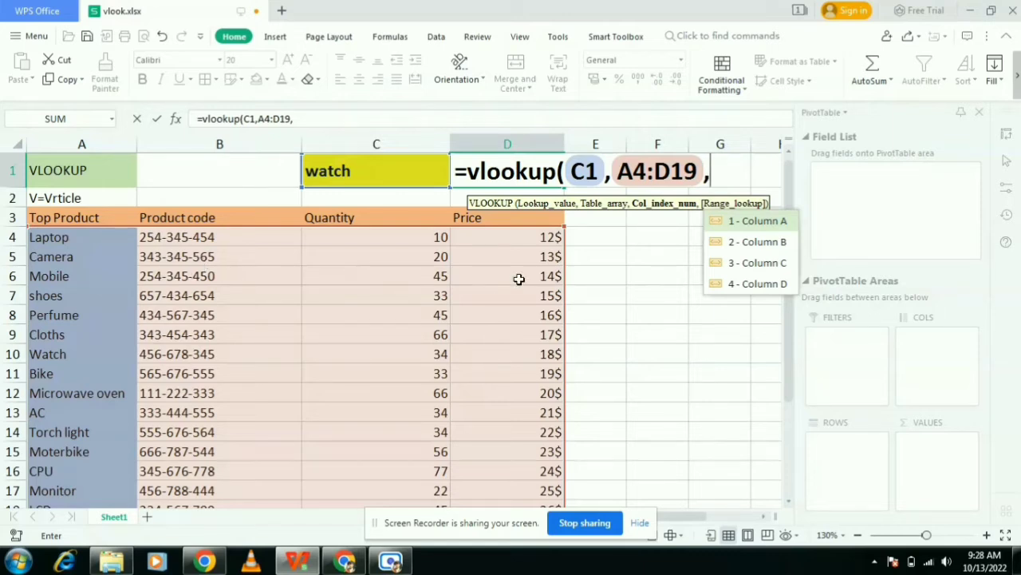
pyautogui.write('4')
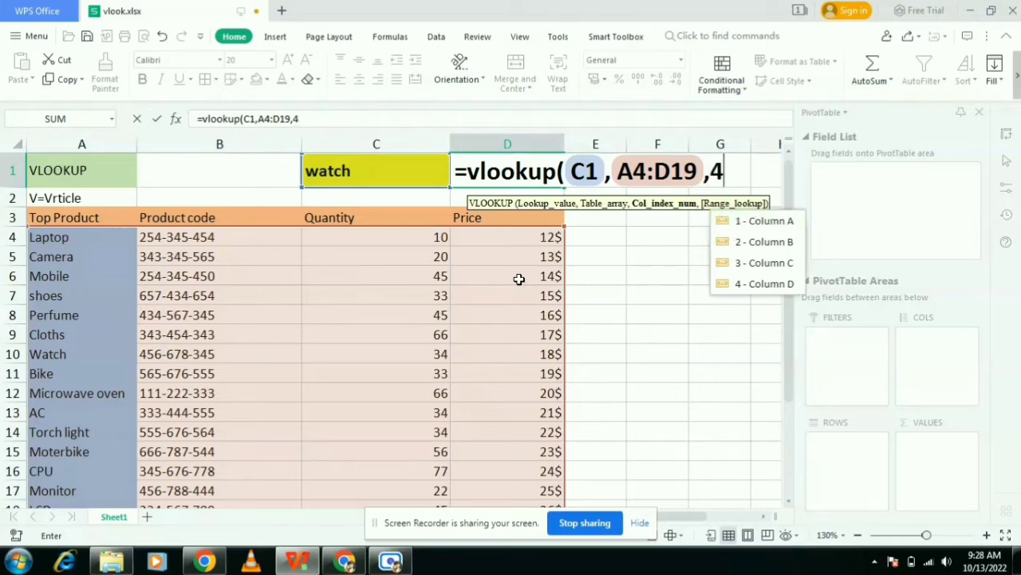
pyautogui.write(',')
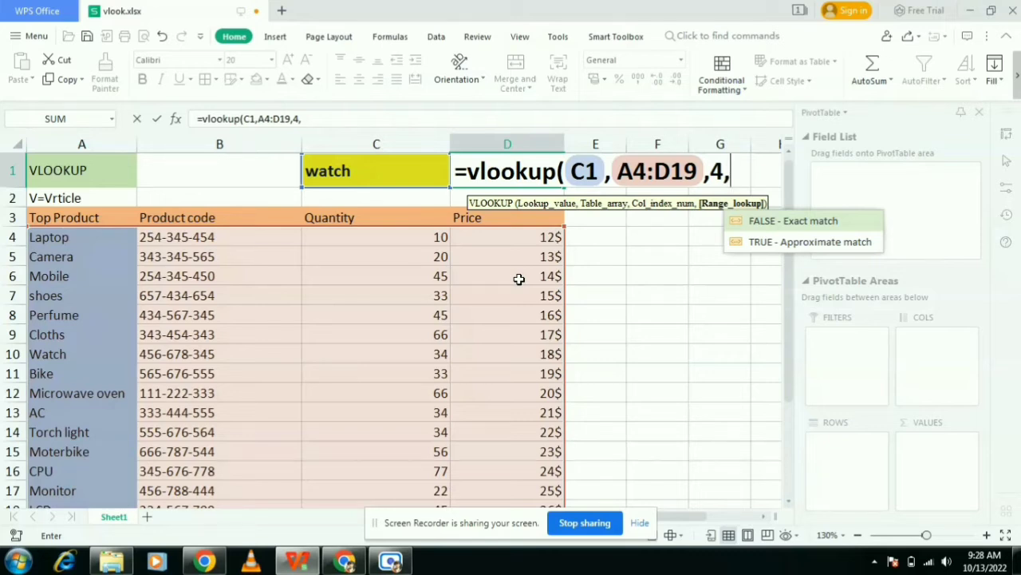
pyautogui.write('0)')
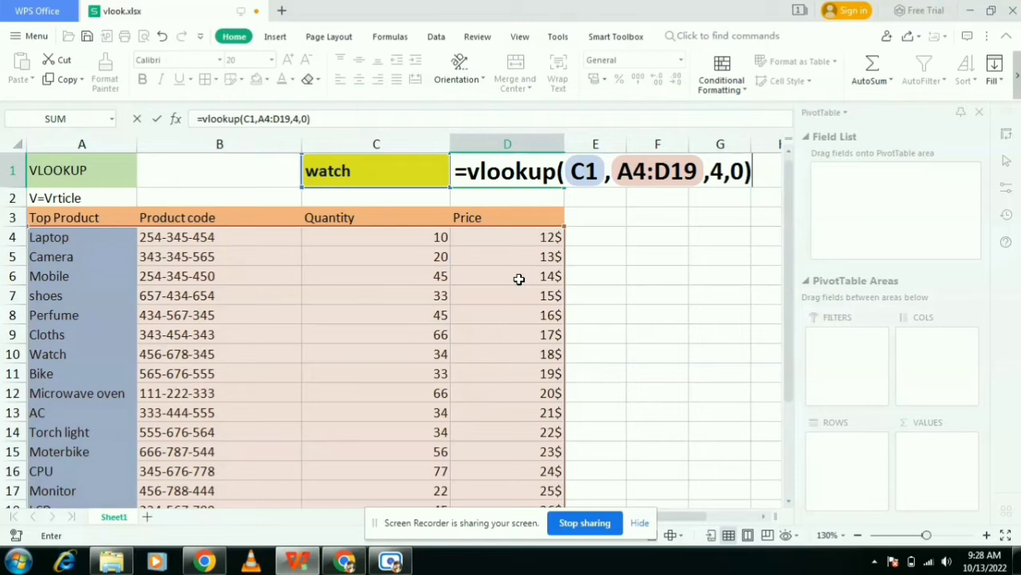
pyautogui.press('Return')
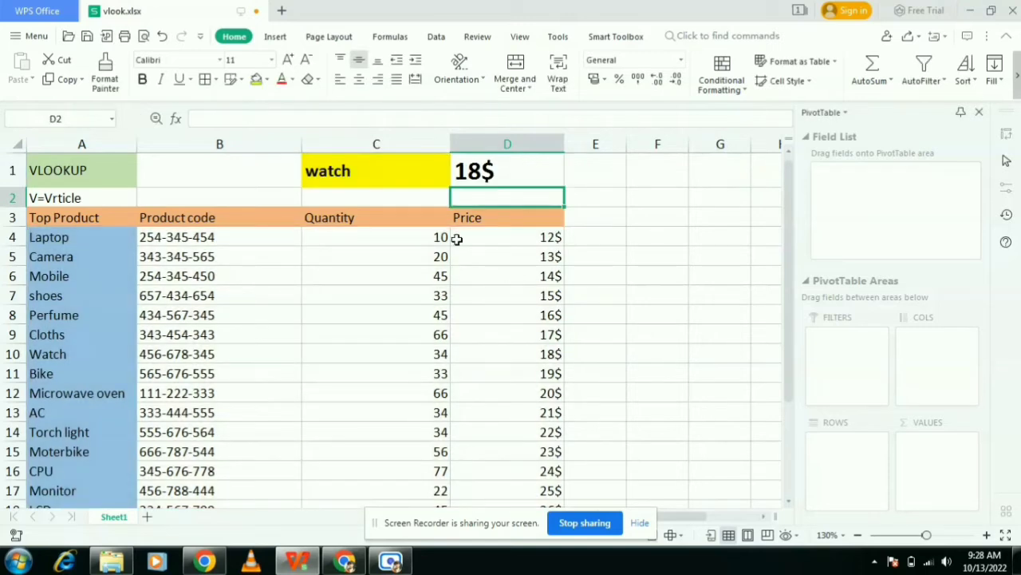
# Highlight the Watch row, A10:D10, with a light blue fill.
pyautogui.click(405, 171)
pyautogui.click(489, 174)
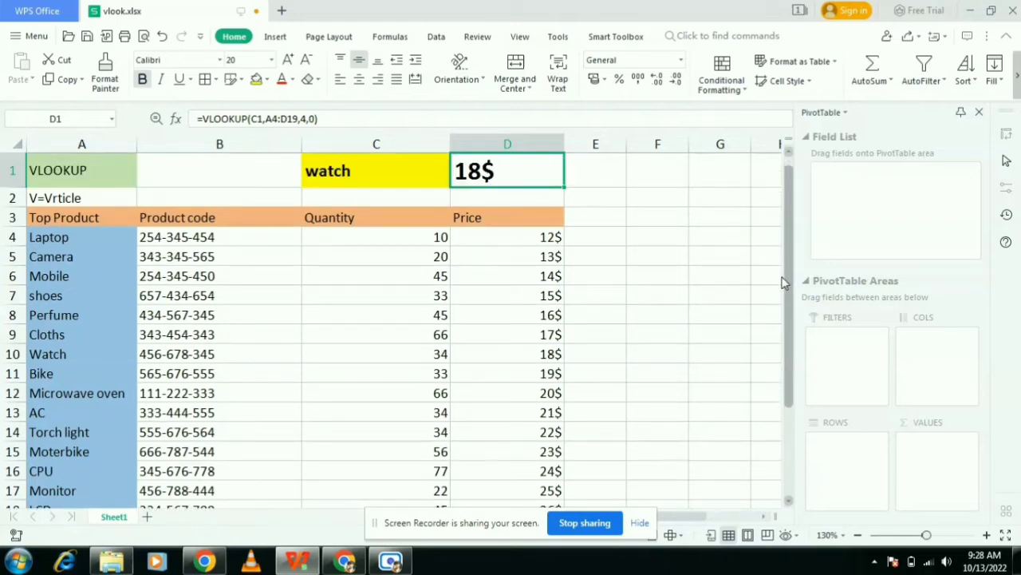
pyautogui.moveTo(782, 276); pyautogui.dragTo(785, 324)
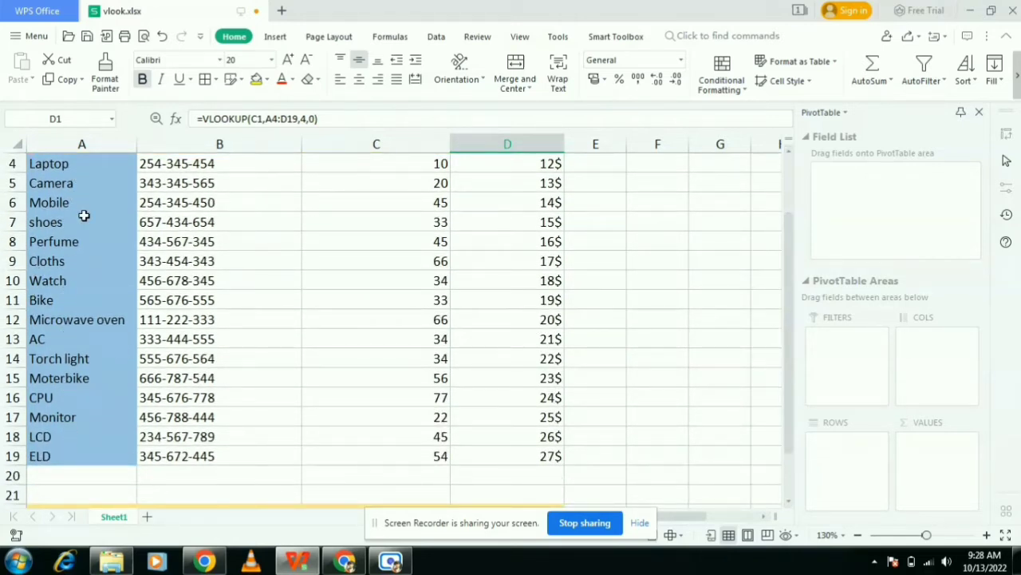
pyautogui.click(55, 281)
pyautogui.moveTo(55, 281); pyautogui.dragTo(544, 290)
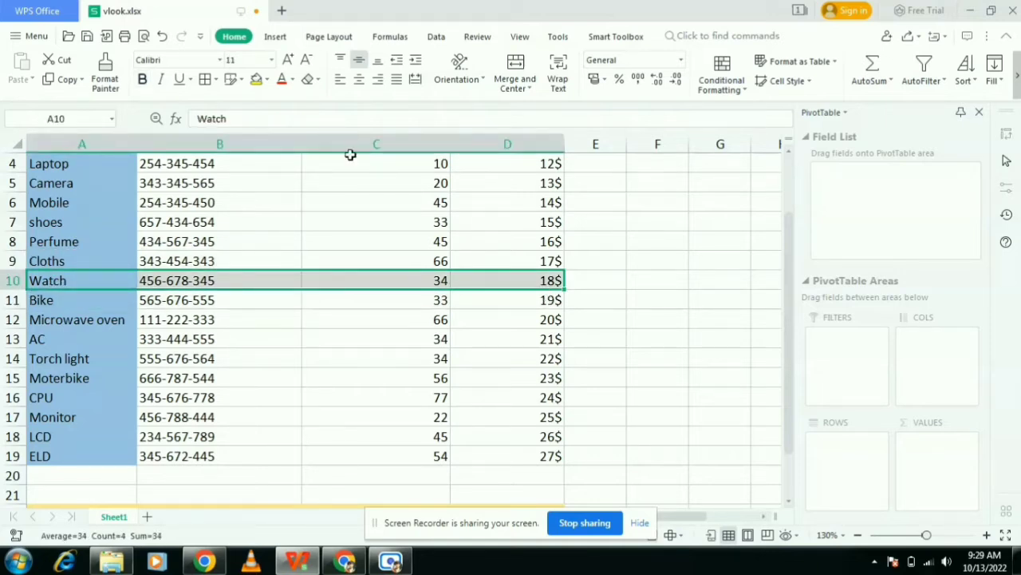
pyautogui.click(266, 80)
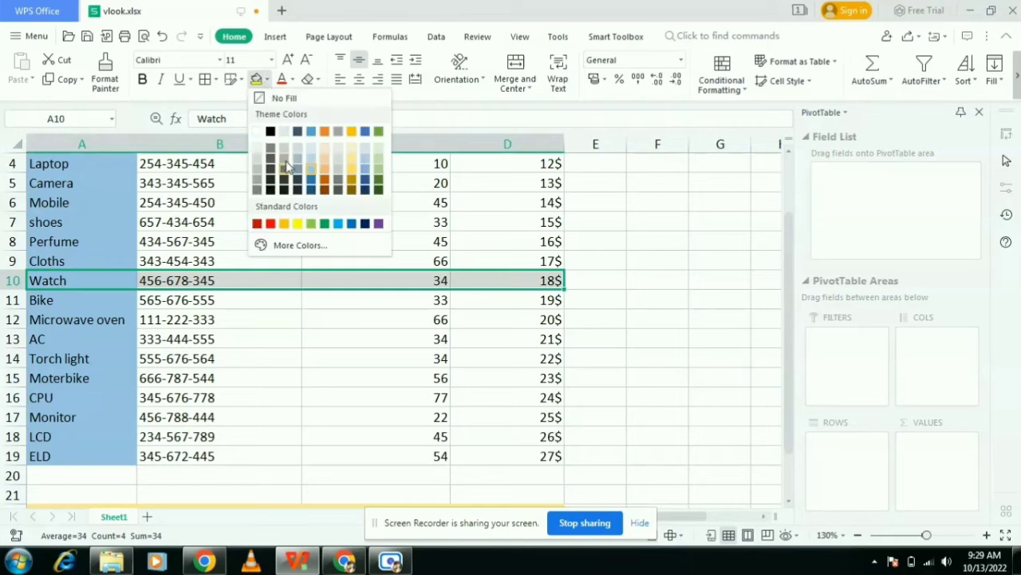
pyautogui.click(311, 164)
pyautogui.click(308, 159)
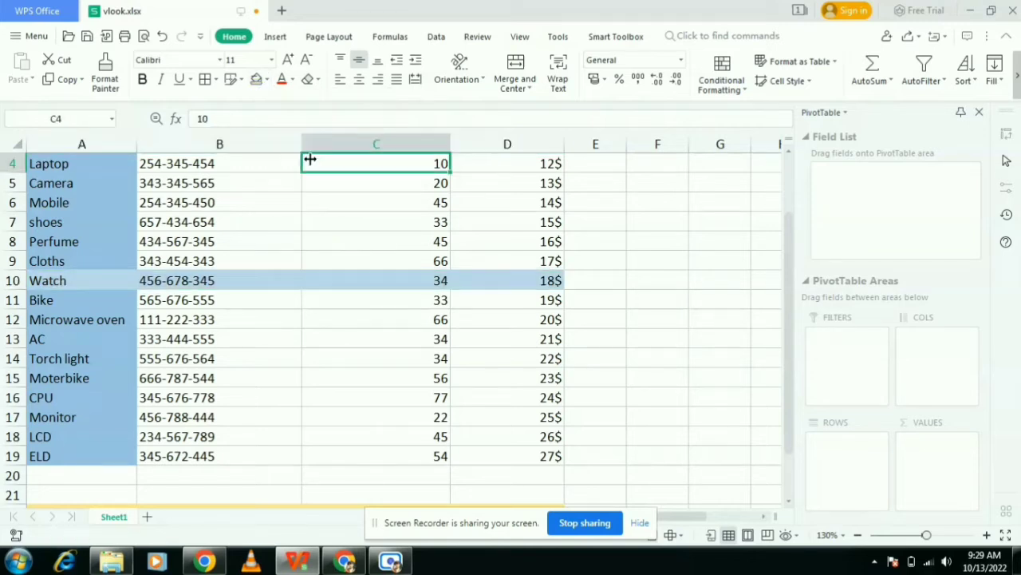
# Replace the lookup product in cell C1 with camera.
pyautogui.scroll(1, 788, 351)
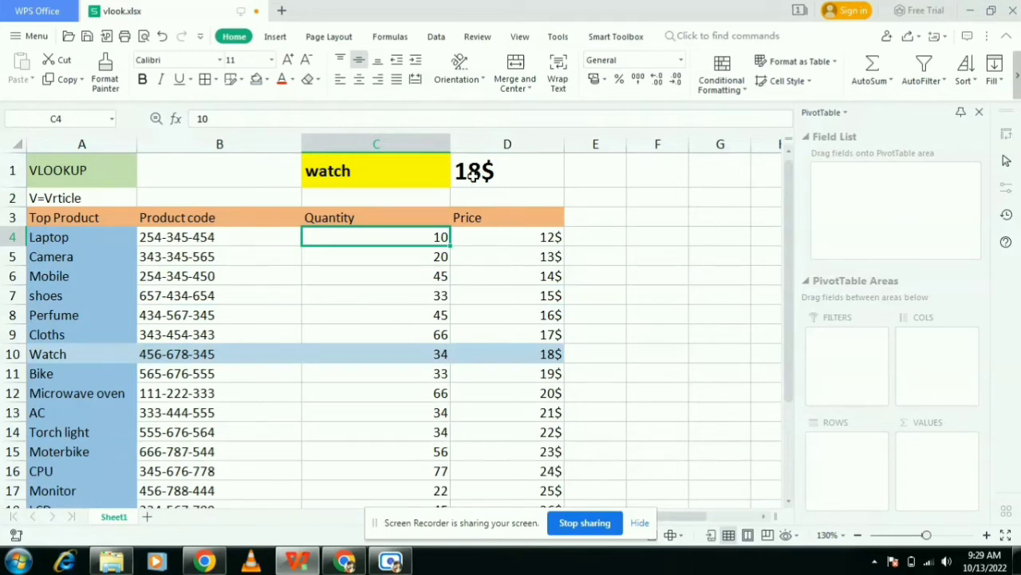
pyautogui.click(473, 175)
pyautogui.doubleClick(381, 170)
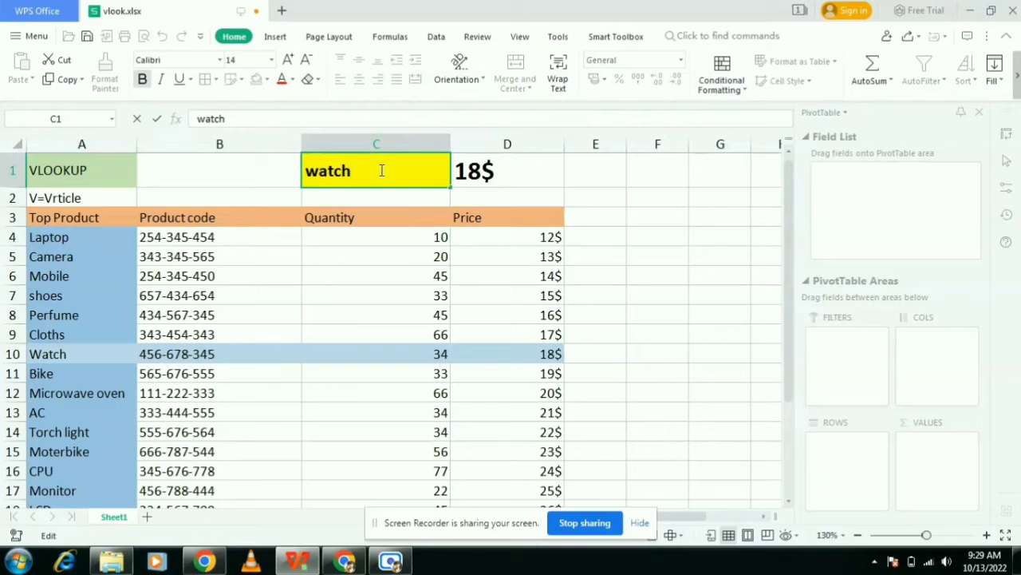
pyautogui.press('BackSpace')
pyautogui.press('BackSpace')
pyautogui.press('BackSpace')
pyautogui.press('BackSpace')
pyautogui.press('BackSpace')
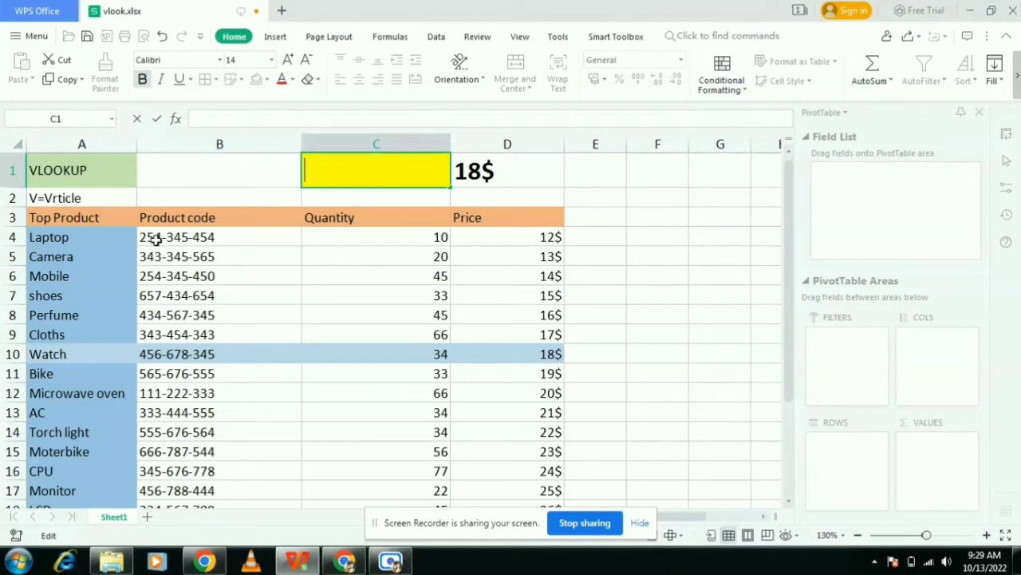
pyautogui.write('camera')
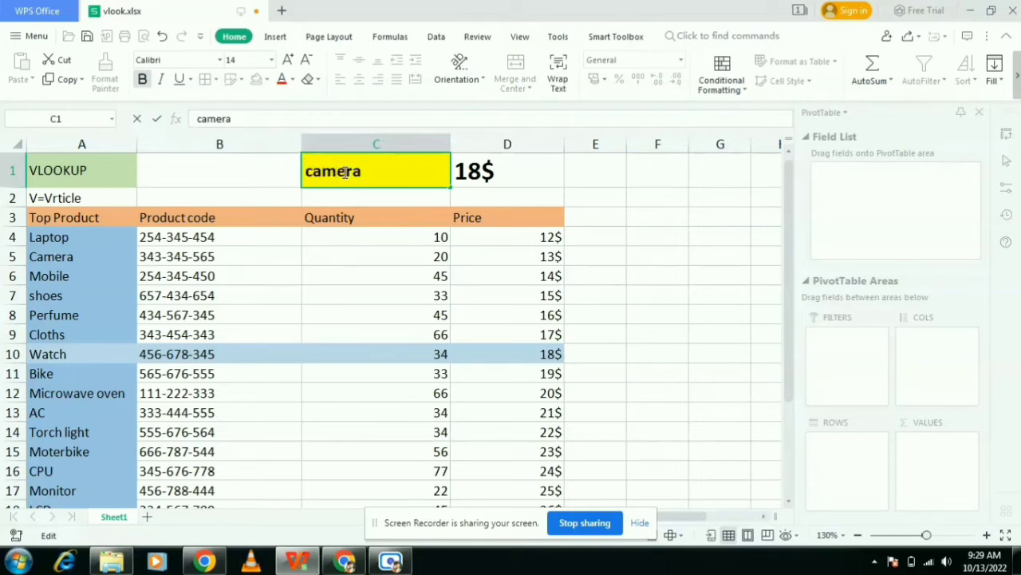
pyautogui.press('Return')
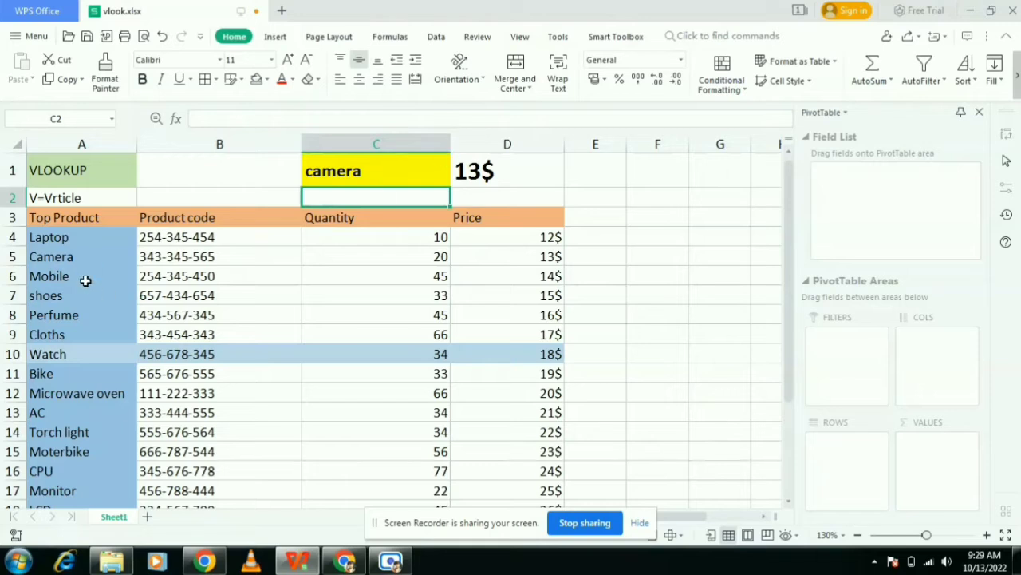
# Highlight the Camera row, A5:D5, with a gold fill.
pyautogui.moveTo(84, 277); pyautogui.dragTo(469, 268)
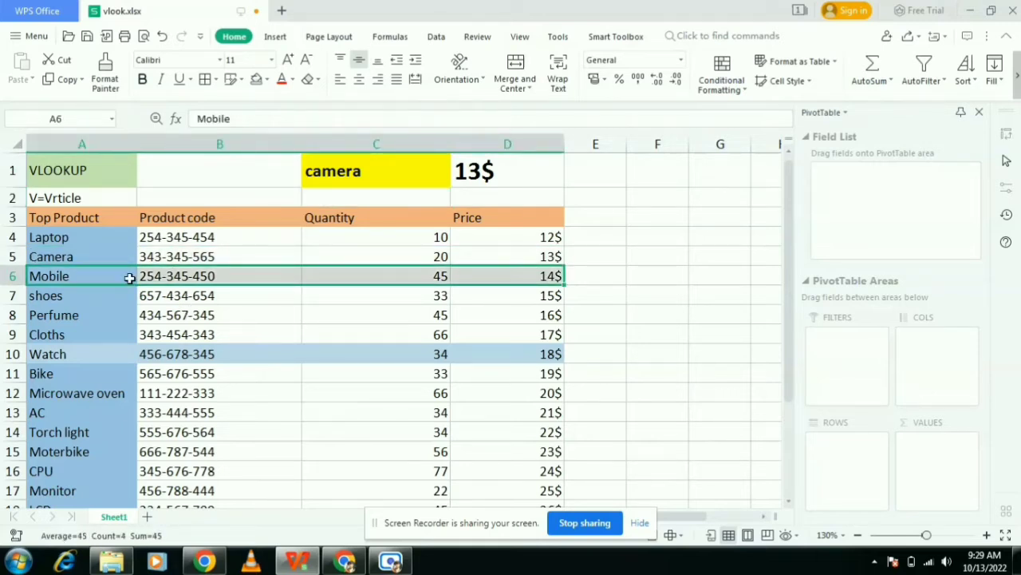
pyautogui.moveTo(103, 255); pyautogui.dragTo(549, 255)
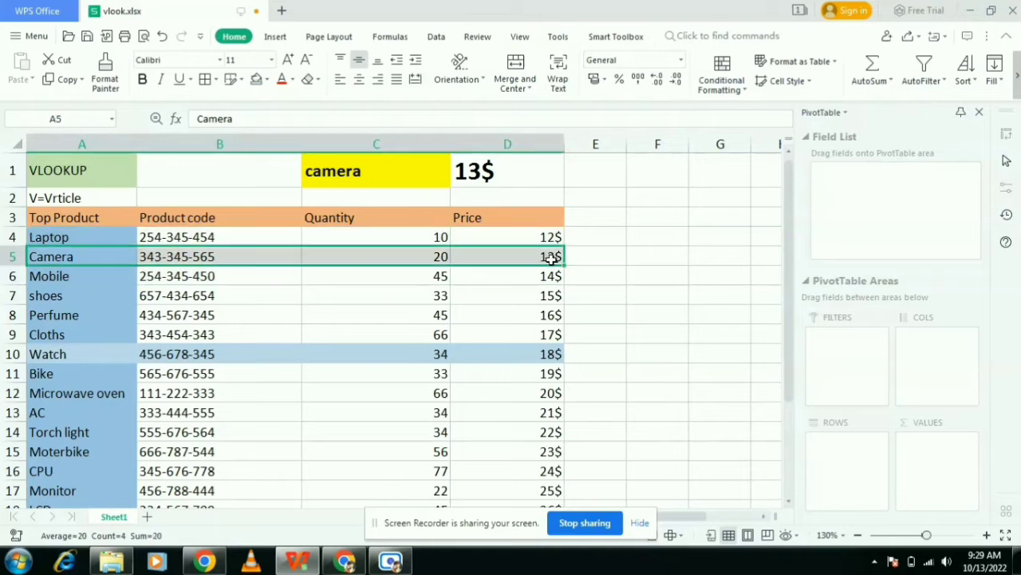
pyautogui.click(267, 79)
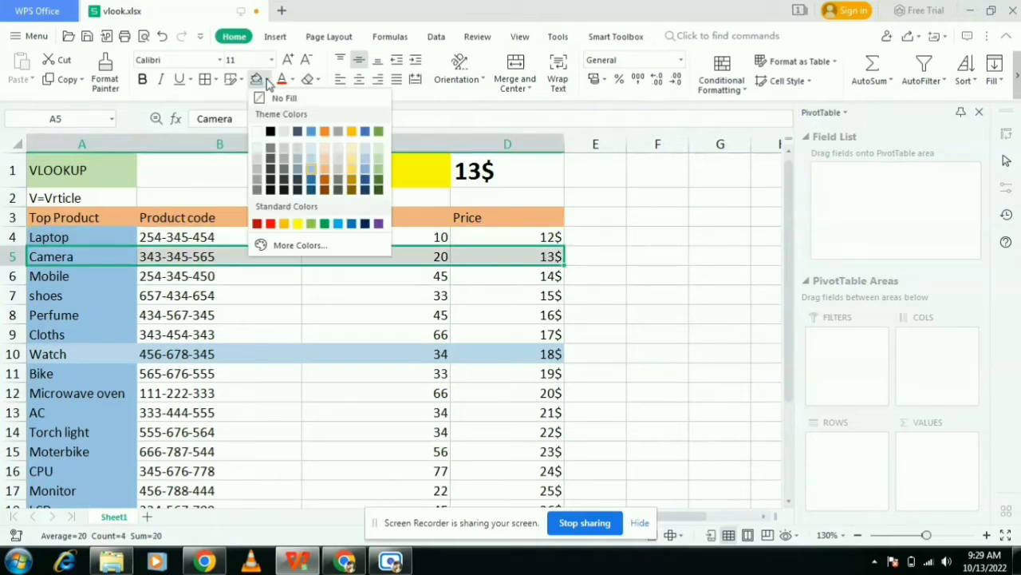
pyautogui.click(351, 172)
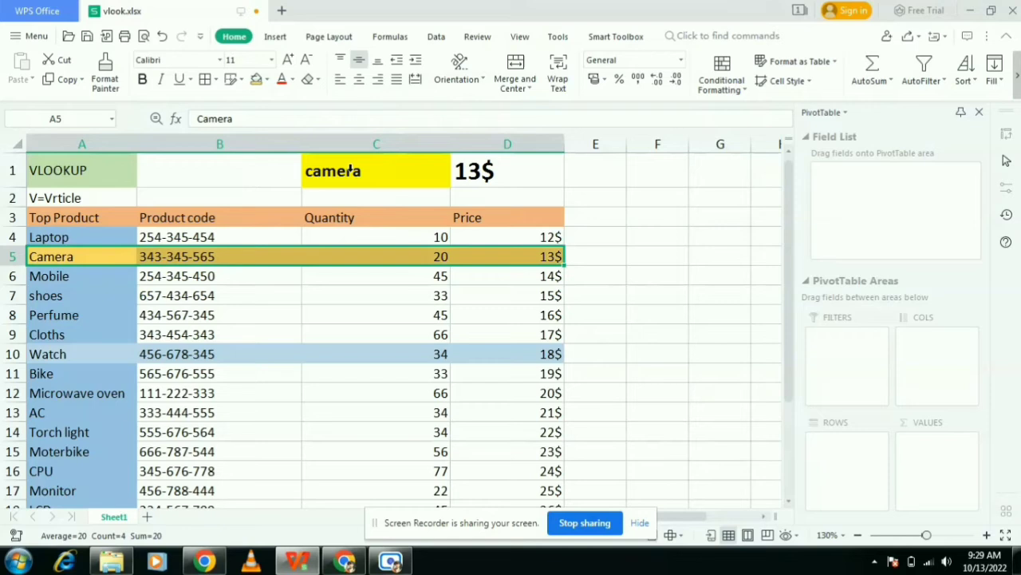
pyautogui.click(639, 323)
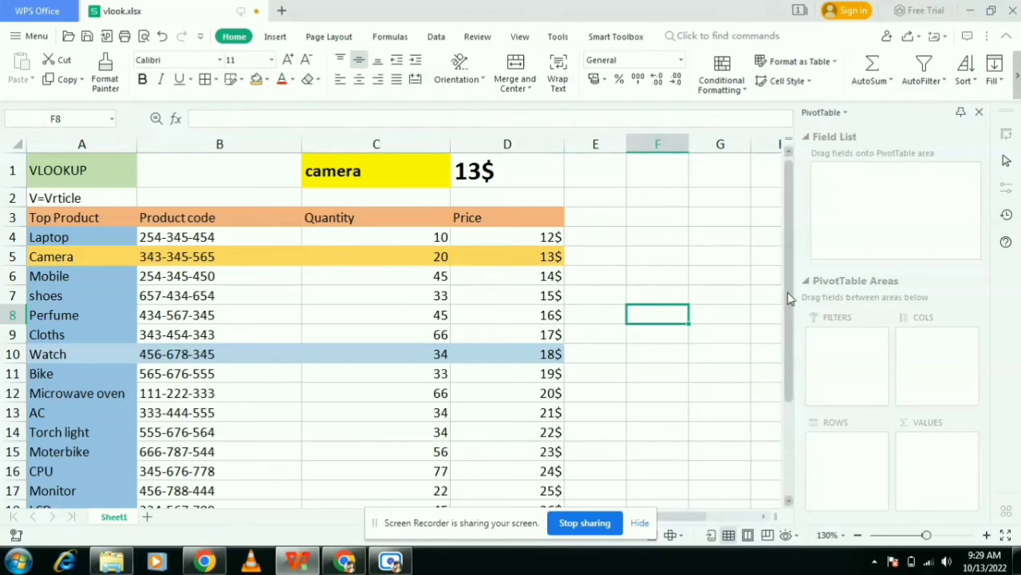
# Start a VLOOKUP formula in cell B23 with the Laptop cell A23 as the lookup value.
pyautogui.moveTo(791, 292); pyautogui.dragTo(782, 391)
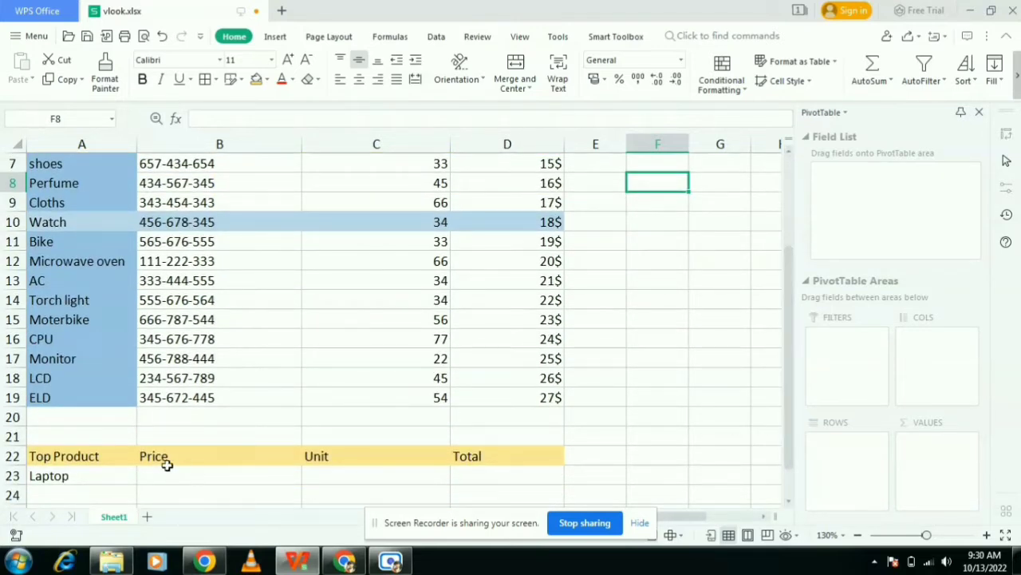
pyautogui.click(67, 476)
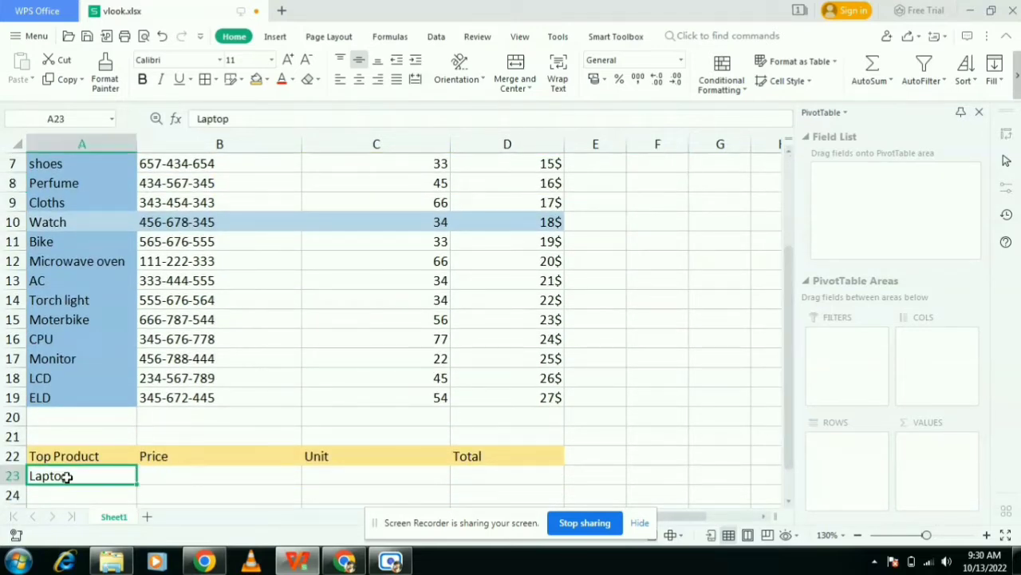
pyautogui.click(193, 477)
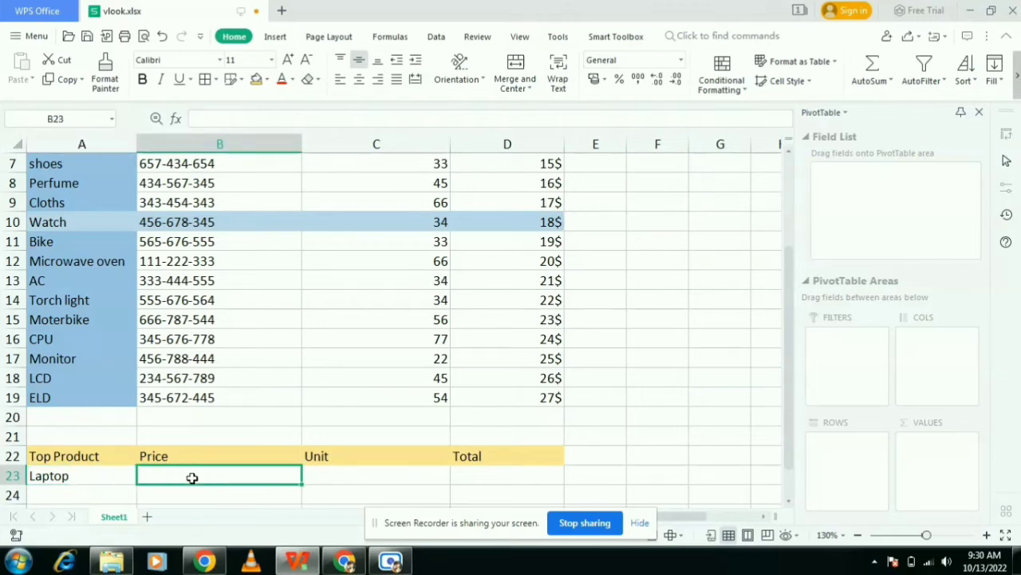
pyautogui.write('=voo')
pyautogui.press('BackSpace')
pyautogui.press('BackSpace')
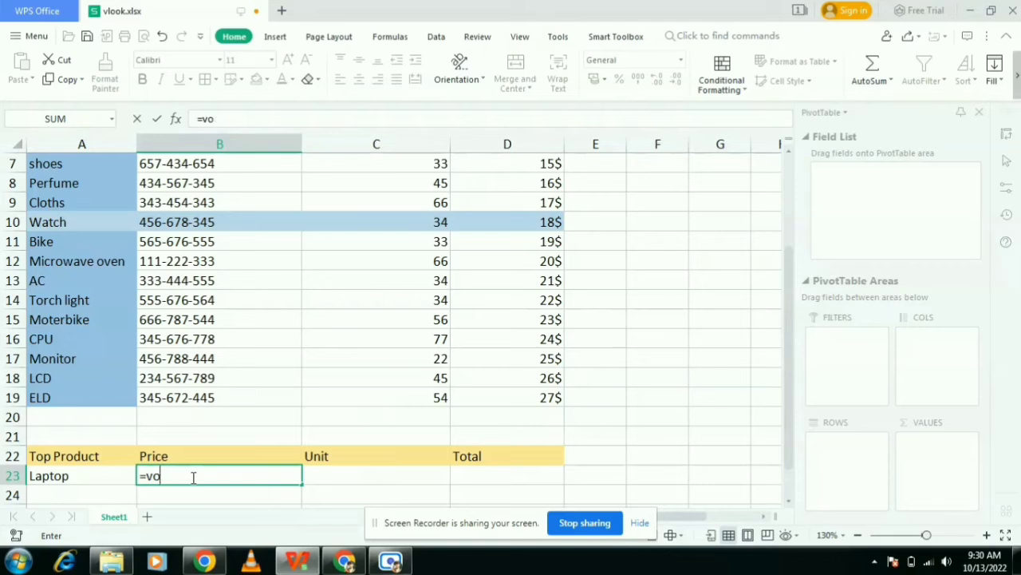
pyautogui.write('lookup')
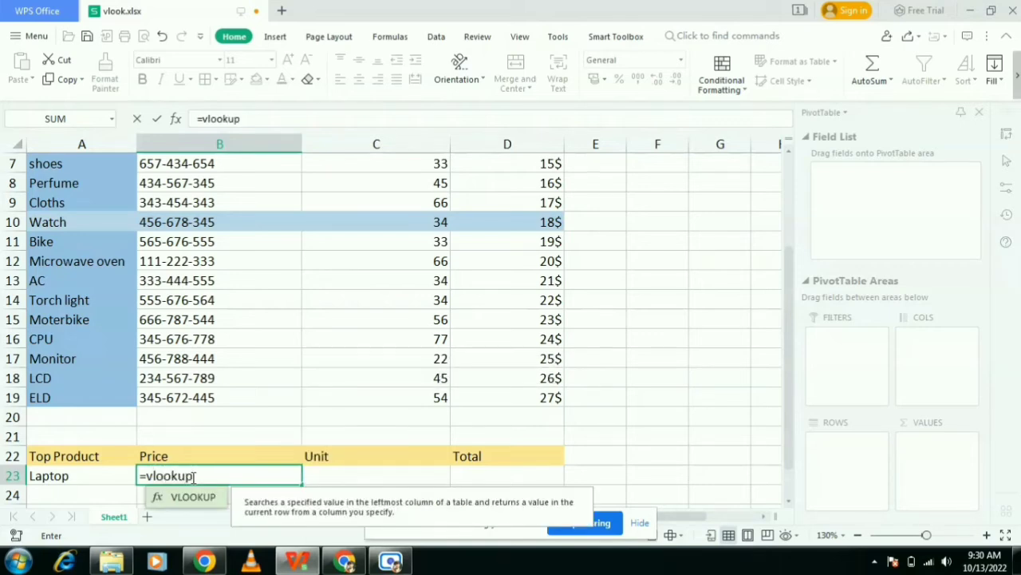
pyautogui.write('(')
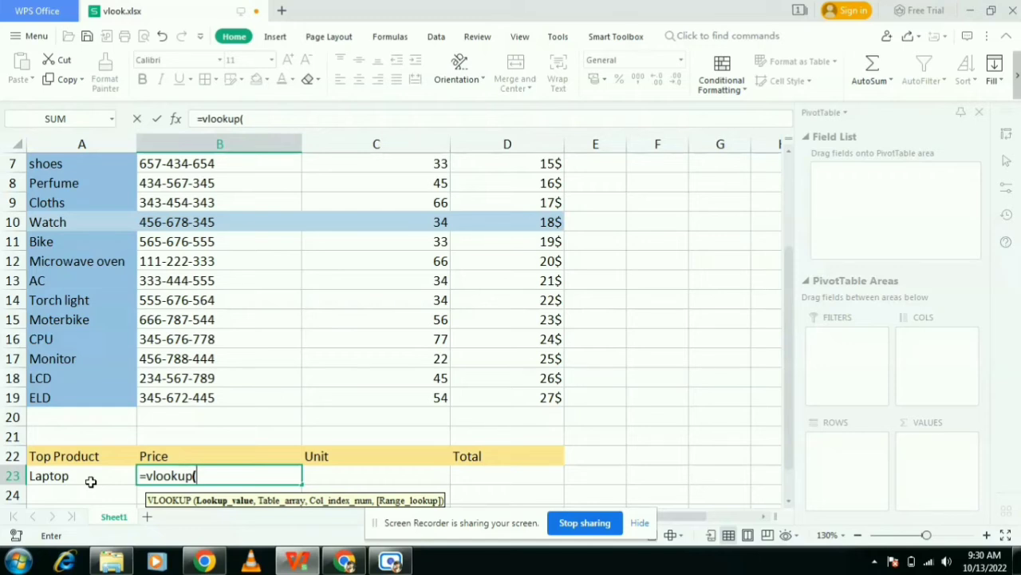
pyautogui.click(58, 476)
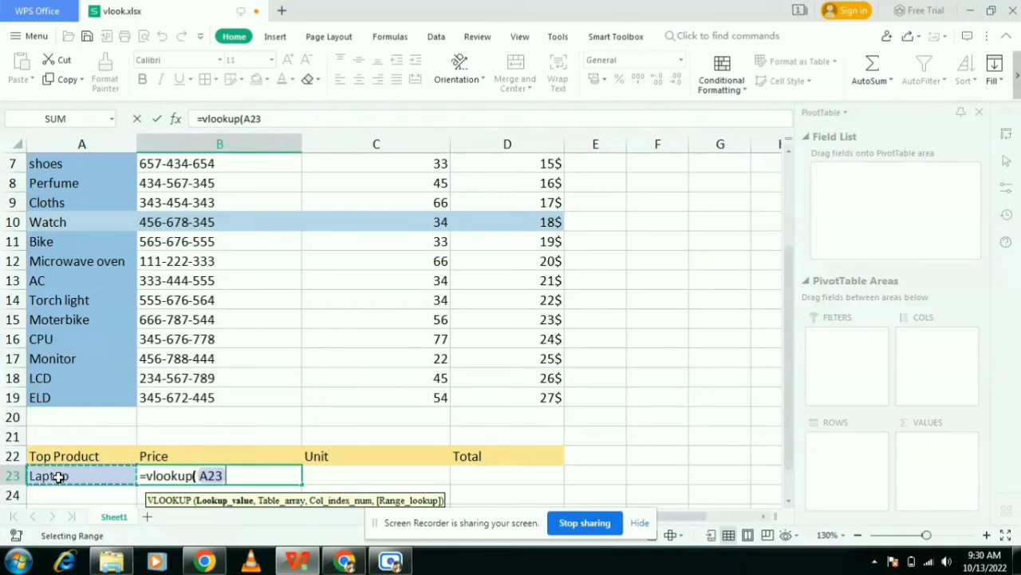
pyautogui.write(',')
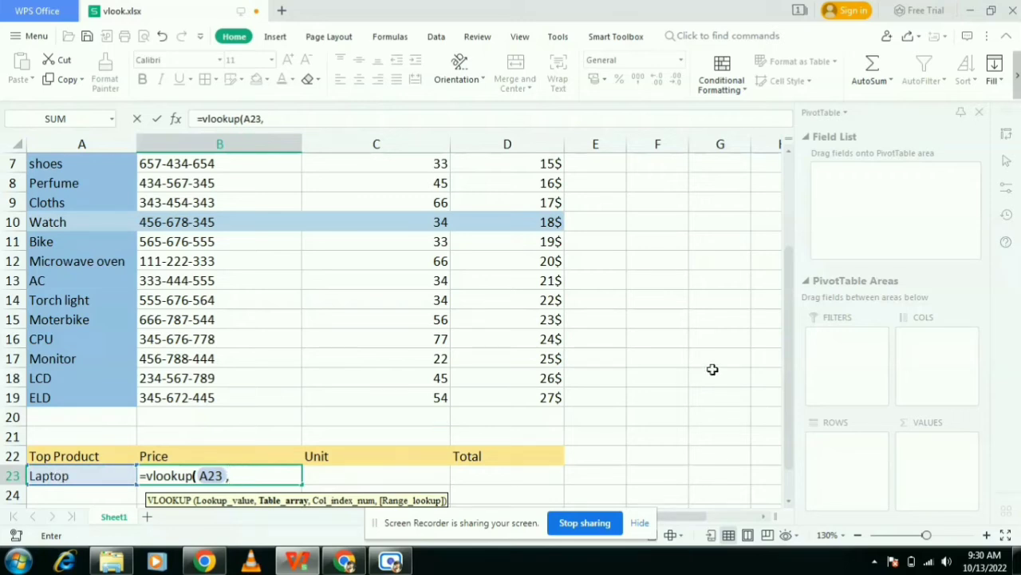
# Add the product table range A4:D19 as the table array of the B23 formula.
pyautogui.scroll(1, 786, 326)
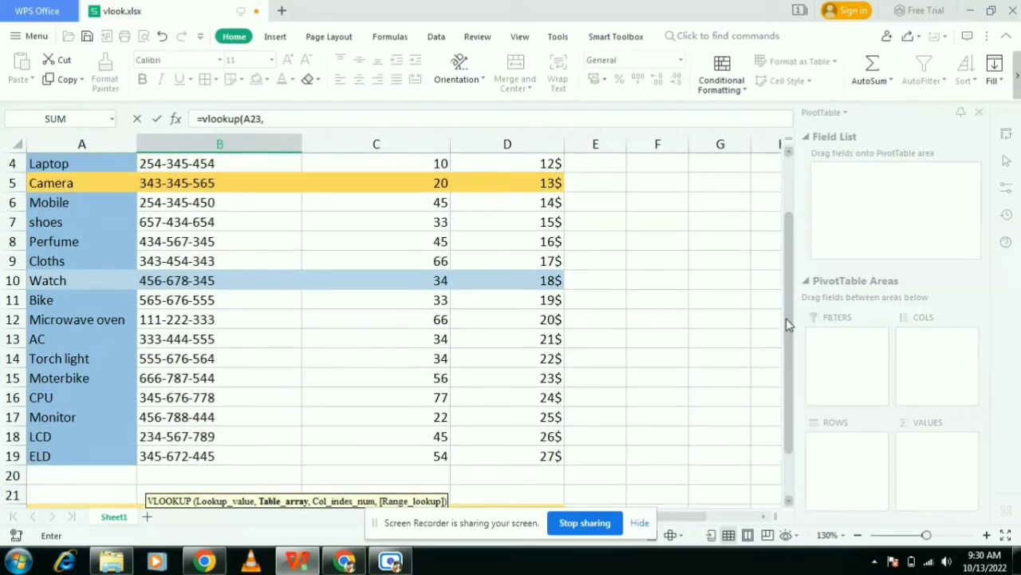
pyautogui.scroll(1, 785, 319)
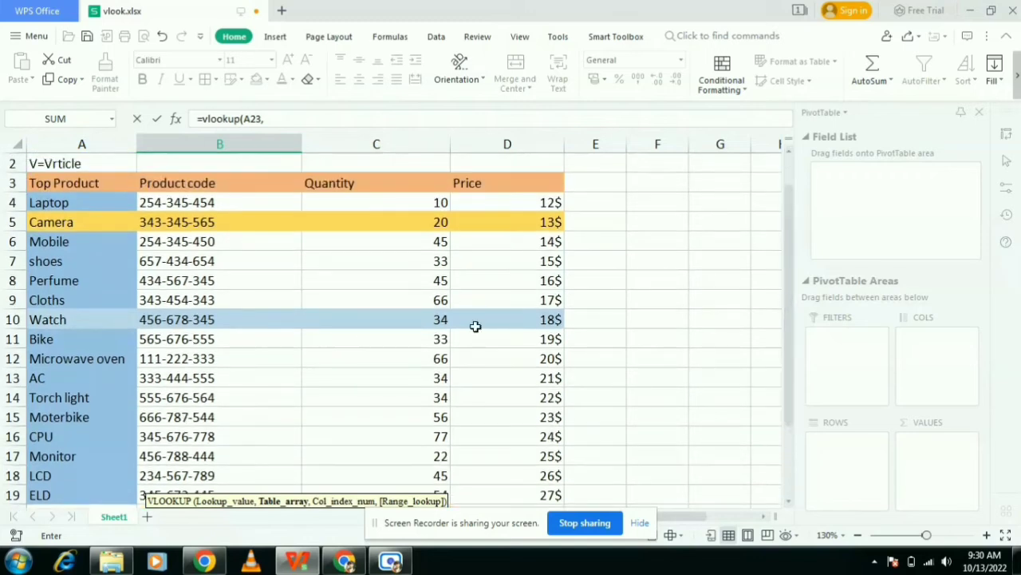
pyautogui.moveTo(73, 211); pyautogui.dragTo(534, 482)
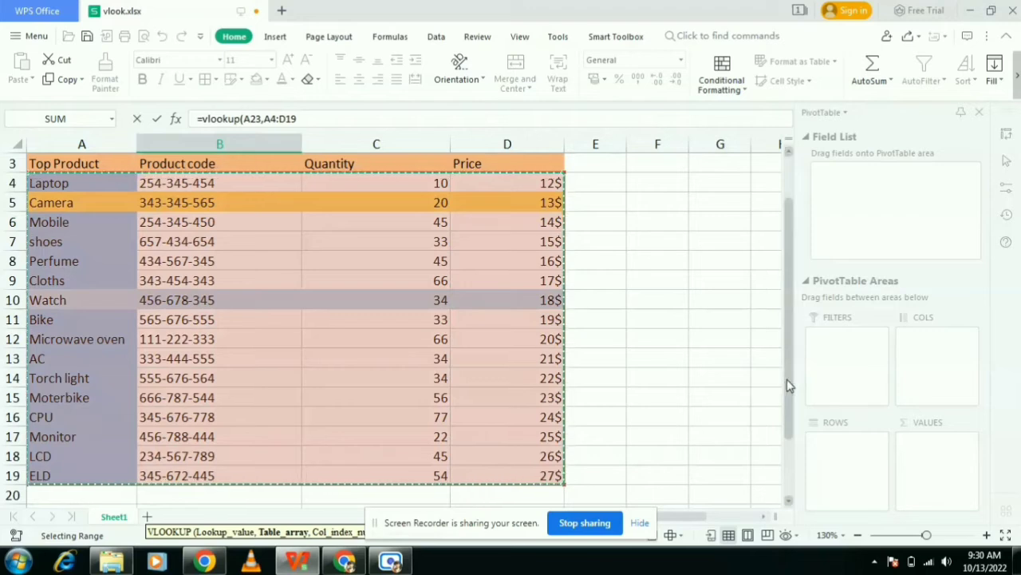
pyautogui.scroll(-1, 792, 385)
pyautogui.scroll(-1, 792, 384)
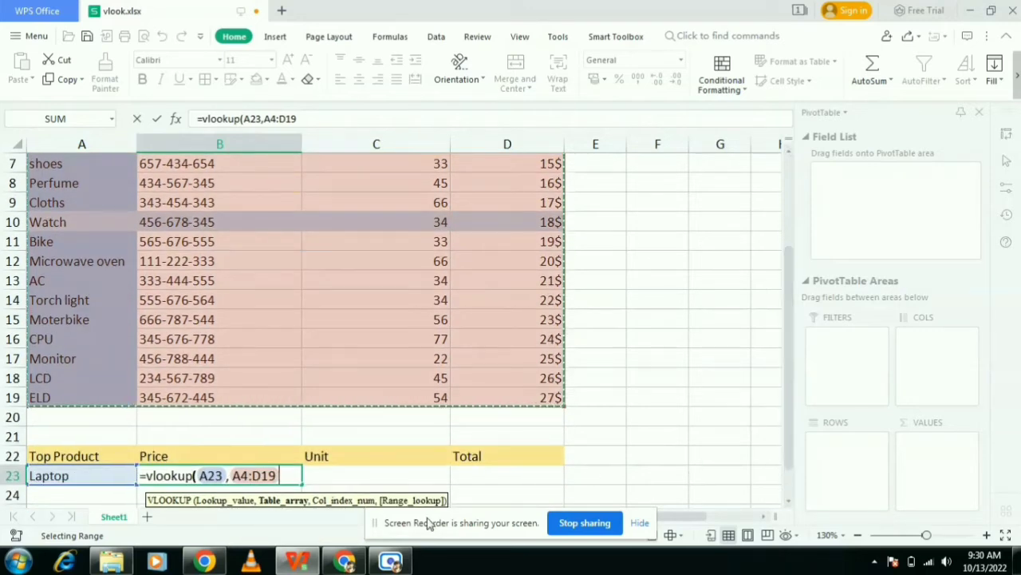
pyautogui.write(',')
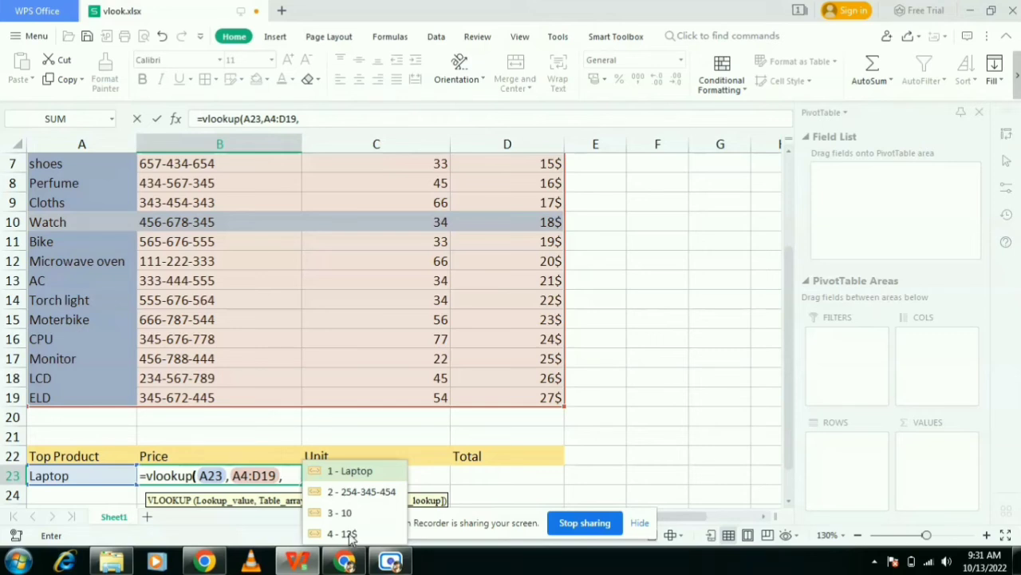
# Complete the B23 formula with column index 3 and 0 for an exact match.
pyautogui.write('3')
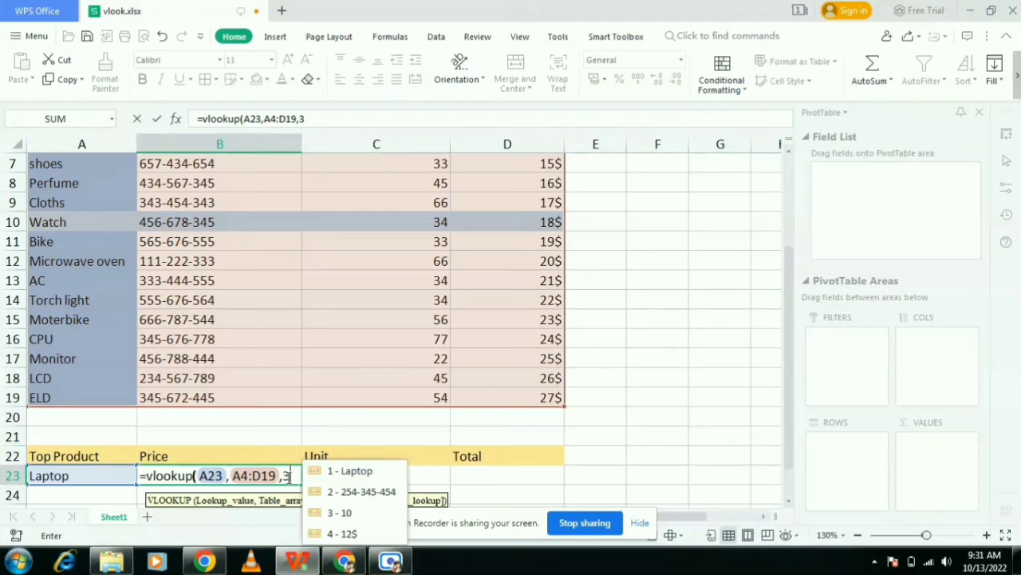
pyautogui.click(287, 475)
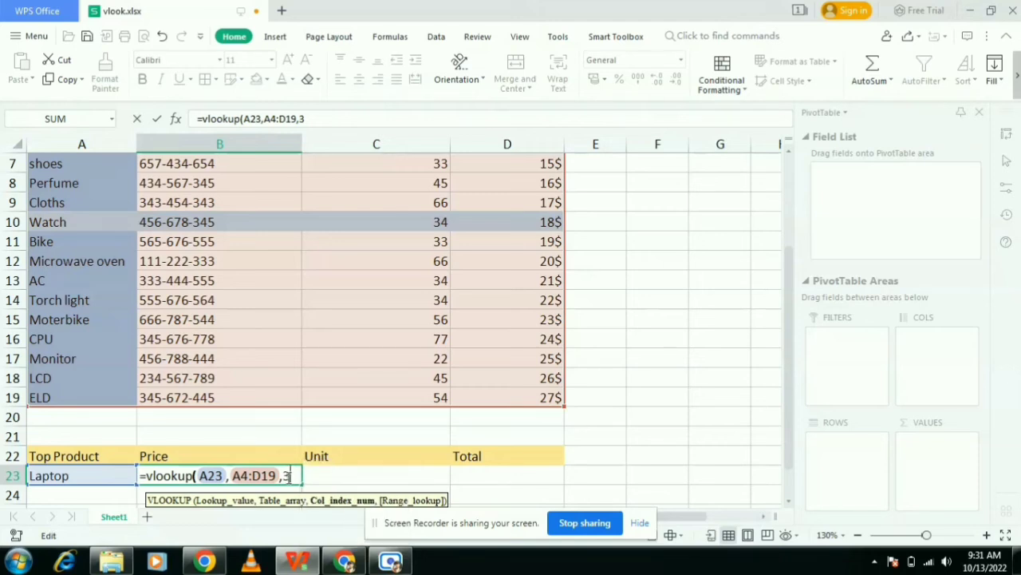
pyautogui.write(',')
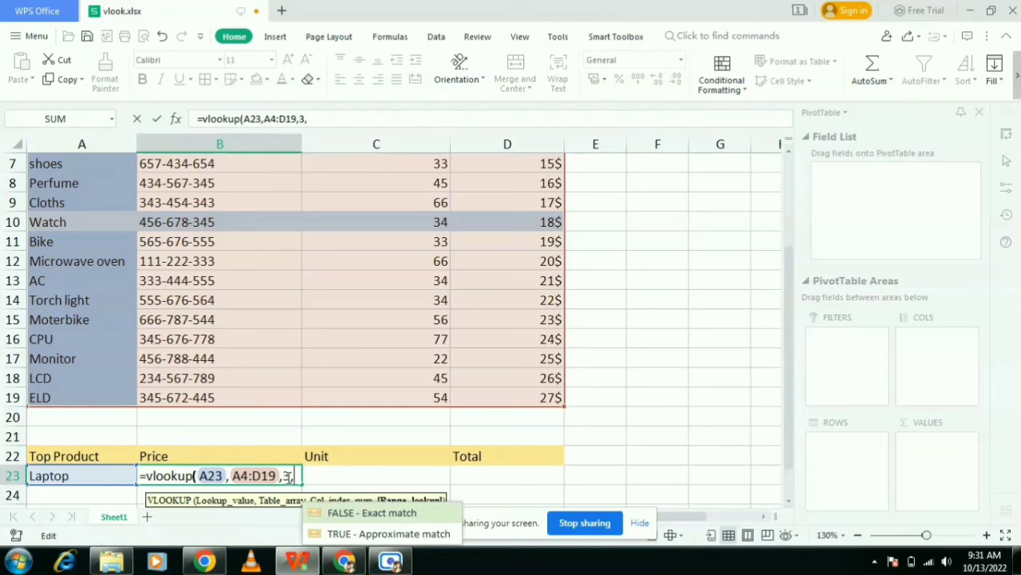
pyautogui.write('0')
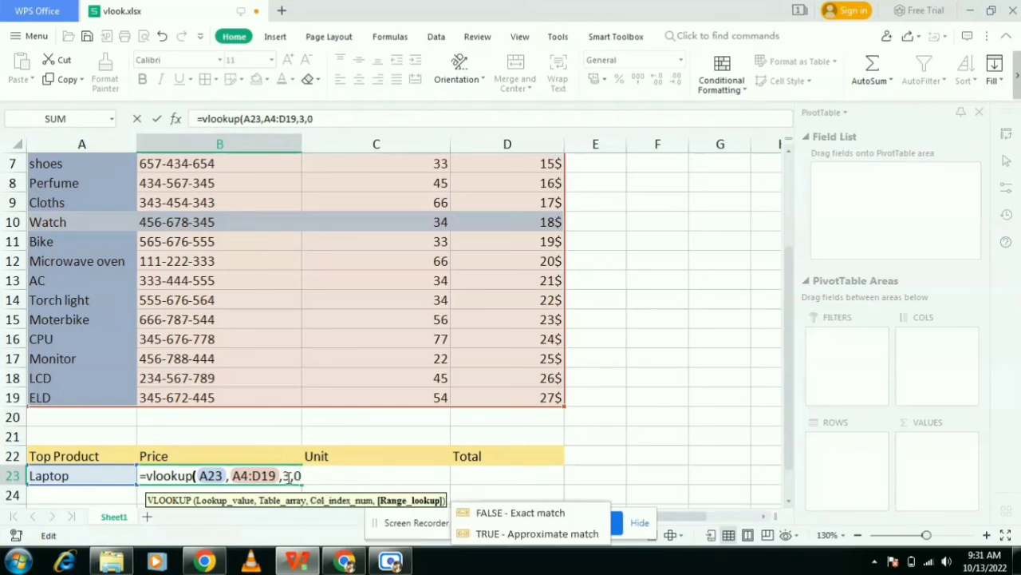
pyautogui.write(')')
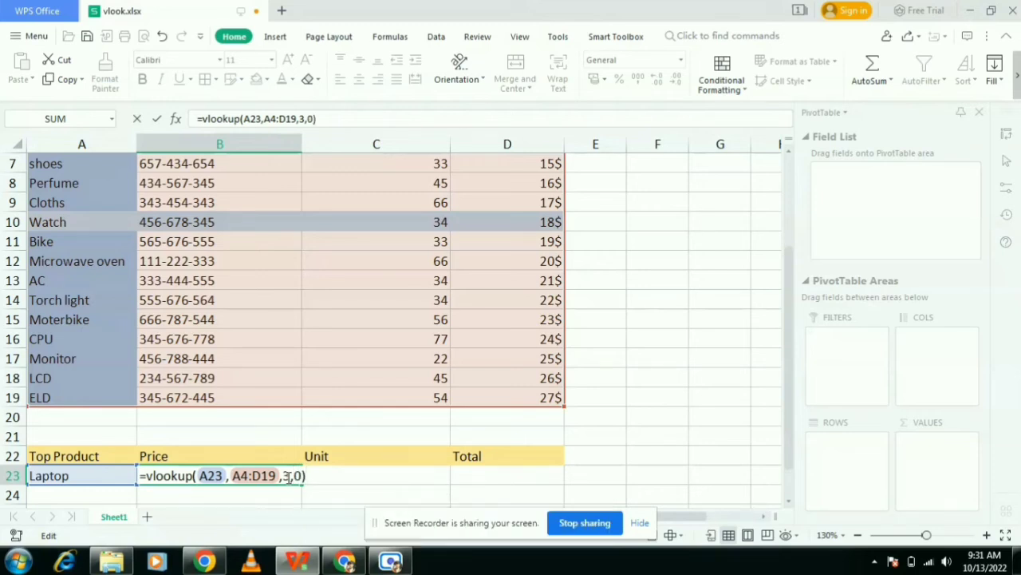
pyautogui.press('Return')
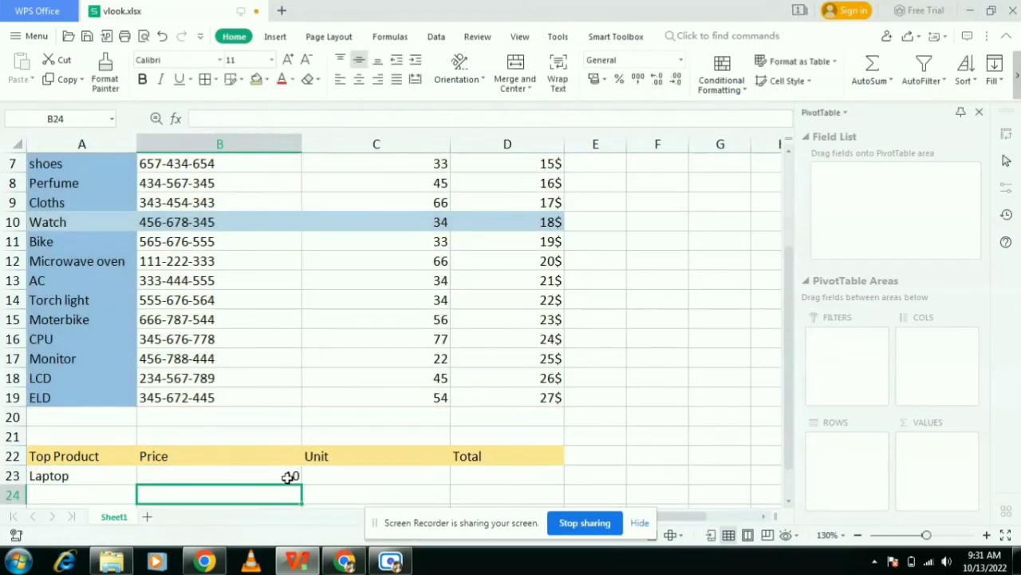
pyautogui.click(351, 489)
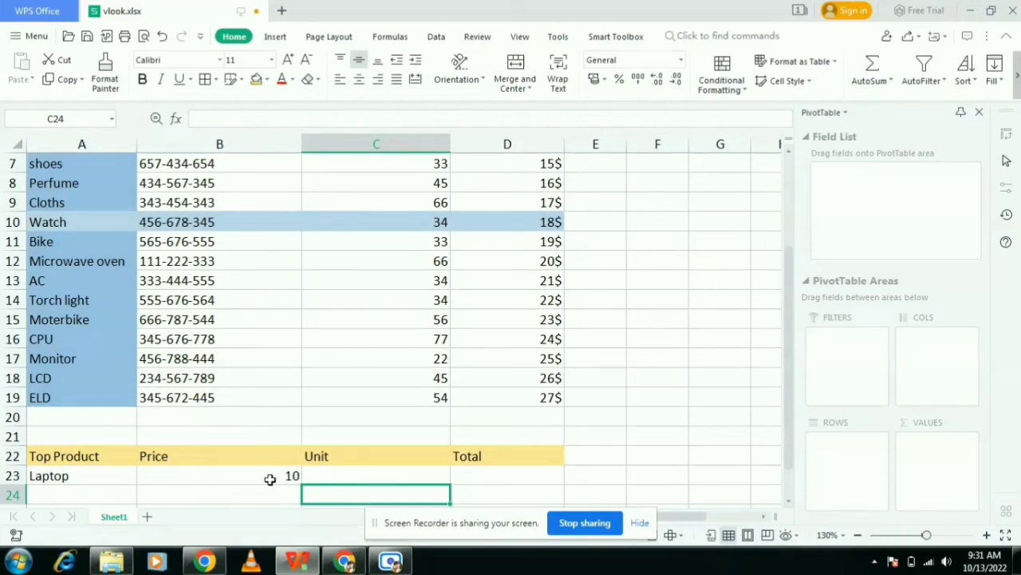
# Replace the header in cell B22 with unit.
pyautogui.doubleClick(226, 460)
pyautogui.press('BackSpace')
pyautogui.press('BackSpace')
pyautogui.press('BackSpace')
pyautogui.press('BackSpace')
pyautogui.press('BackSpace')
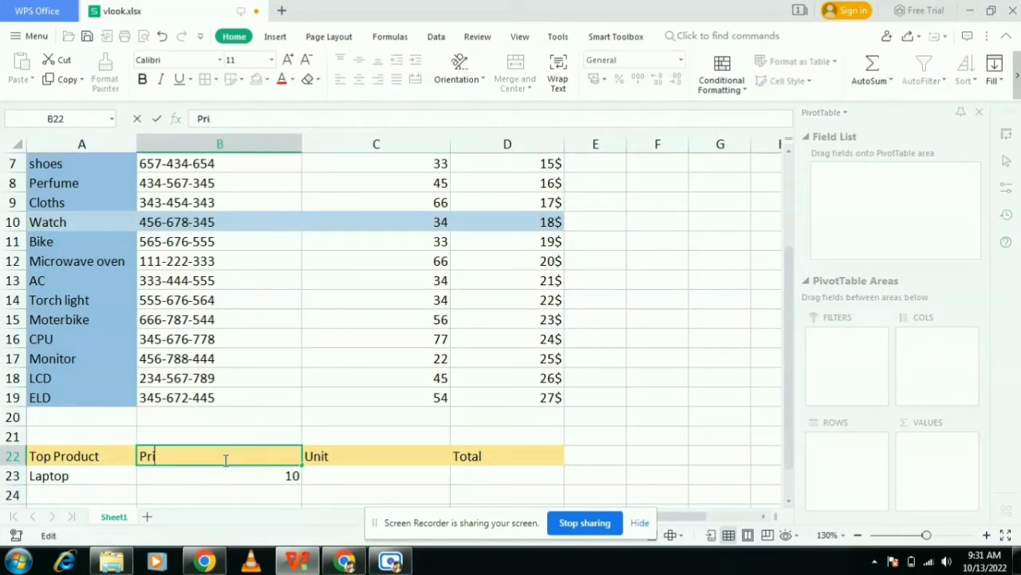
pyautogui.write('unit')
# Replace the header in cell C22 with price.
pyautogui.click(333, 461)
pyautogui.doubleClick(333, 462)
pyautogui.press('BackSpace')
pyautogui.press('BackSpace')
pyautogui.press('BackSpace')
pyautogui.press('BackSpace')
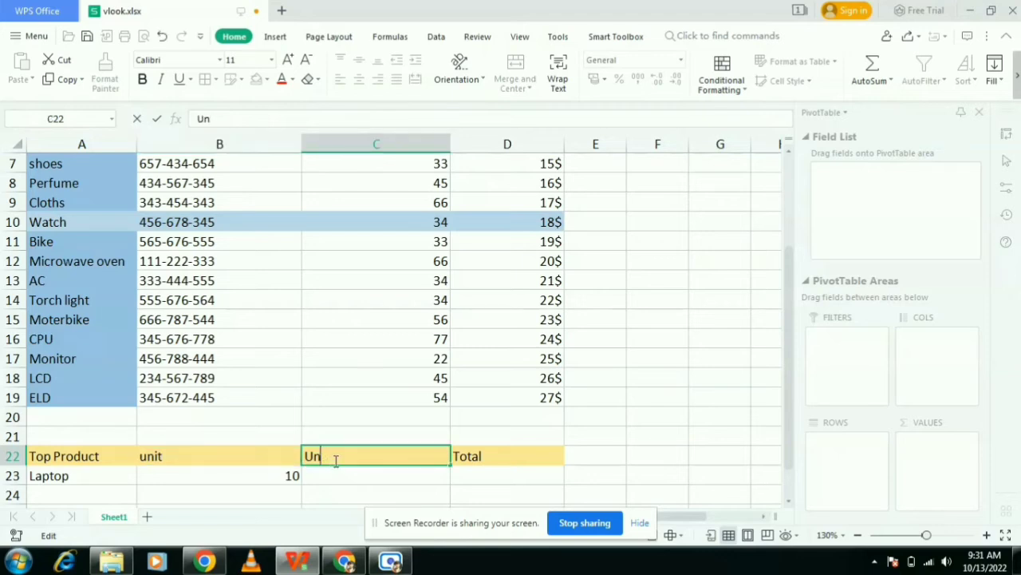
pyautogui.write('price')
# Check the B23 formula against Laptop's quantity in the product table.
pyautogui.click(249, 476)
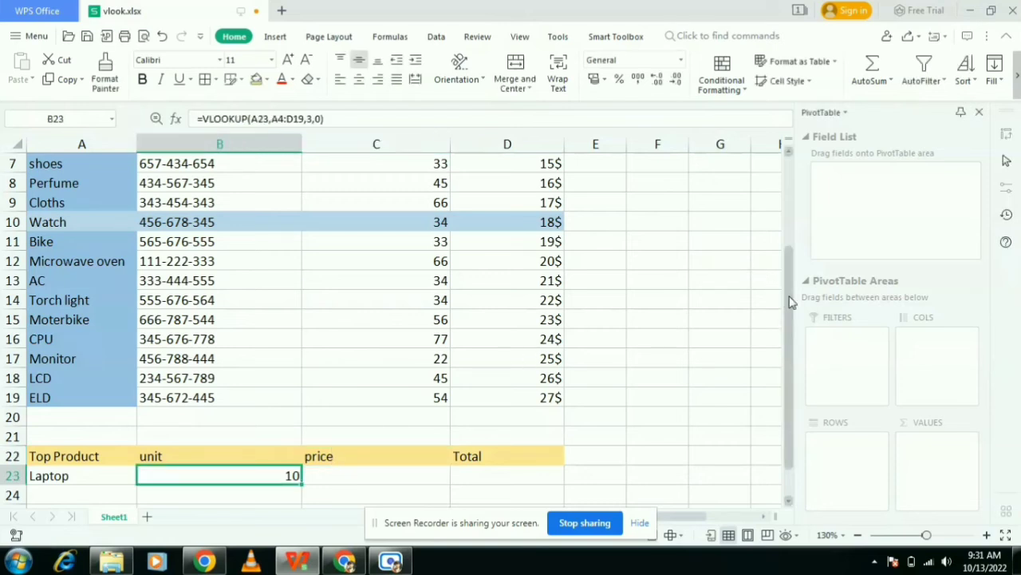
pyautogui.moveTo(785, 292); pyautogui.dragTo(793, 243)
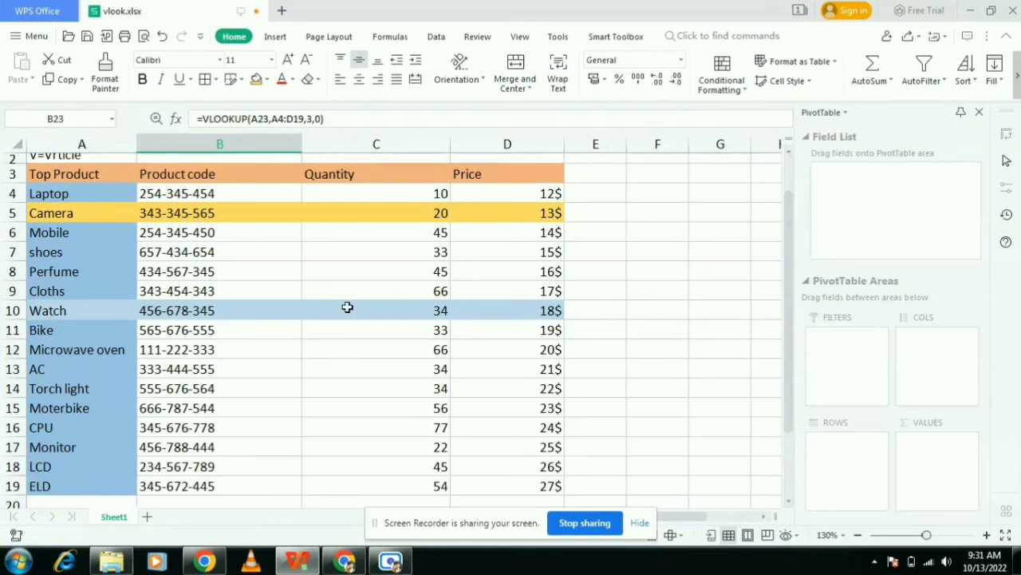
pyautogui.click(80, 205)
pyautogui.click(90, 196)
pyautogui.doubleClick(90, 196)
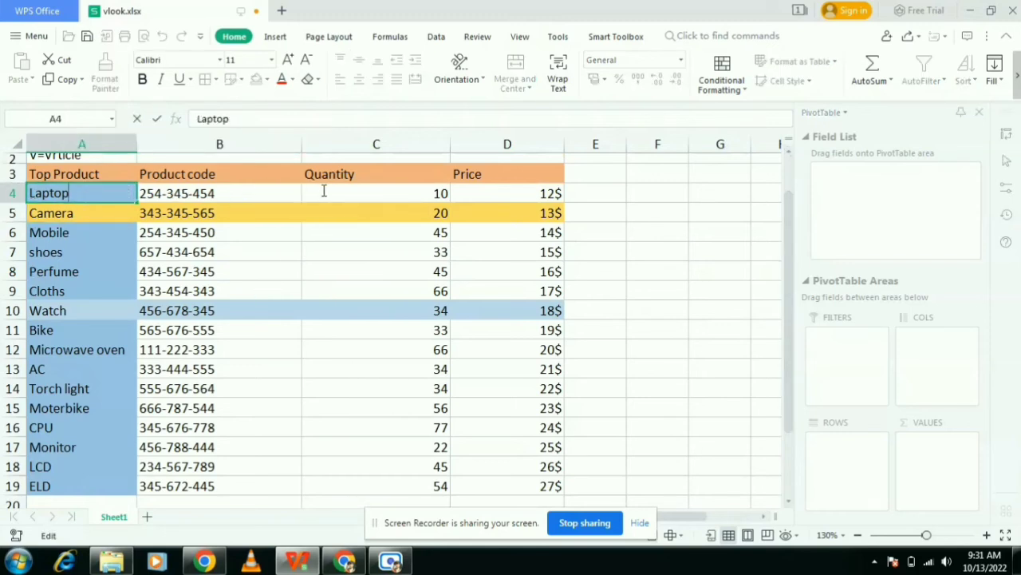
pyautogui.click(367, 197)
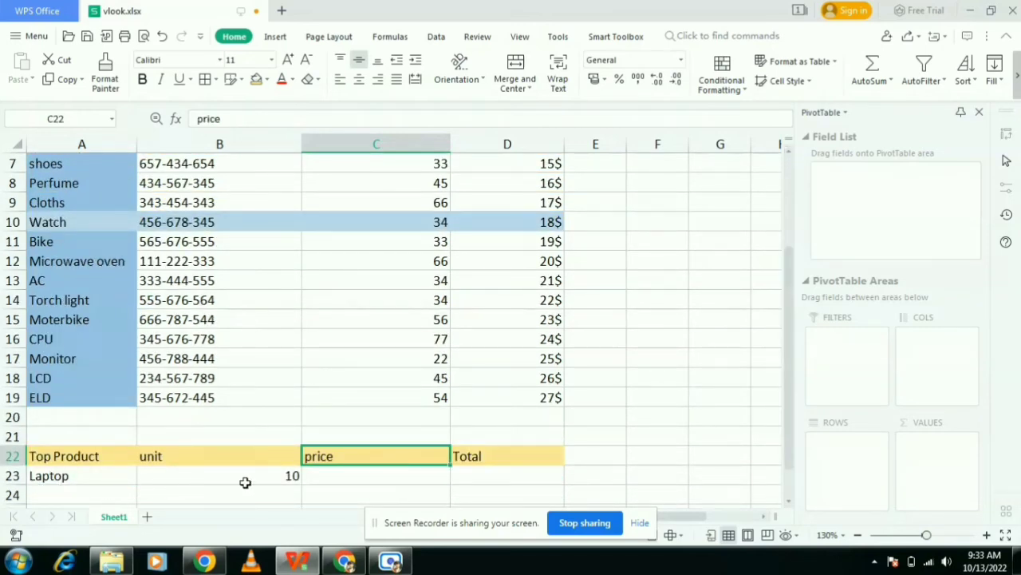
# Start a VLOOKUP formula in cell C23 with Laptop in A23 as the lookup value.
pyautogui.click(331, 476)
pyautogui.doubleClick(332, 477)
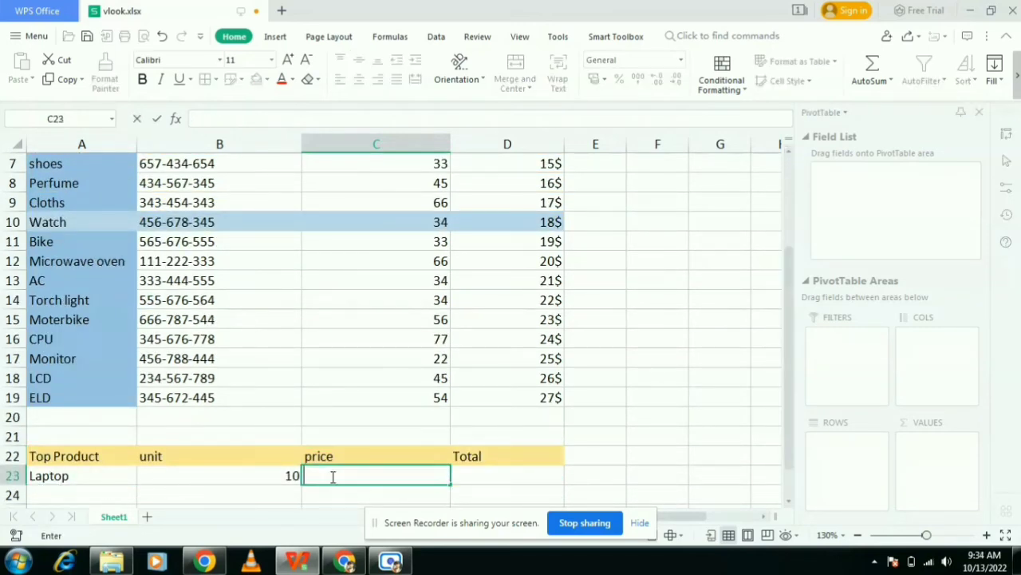
pyautogui.write('=')
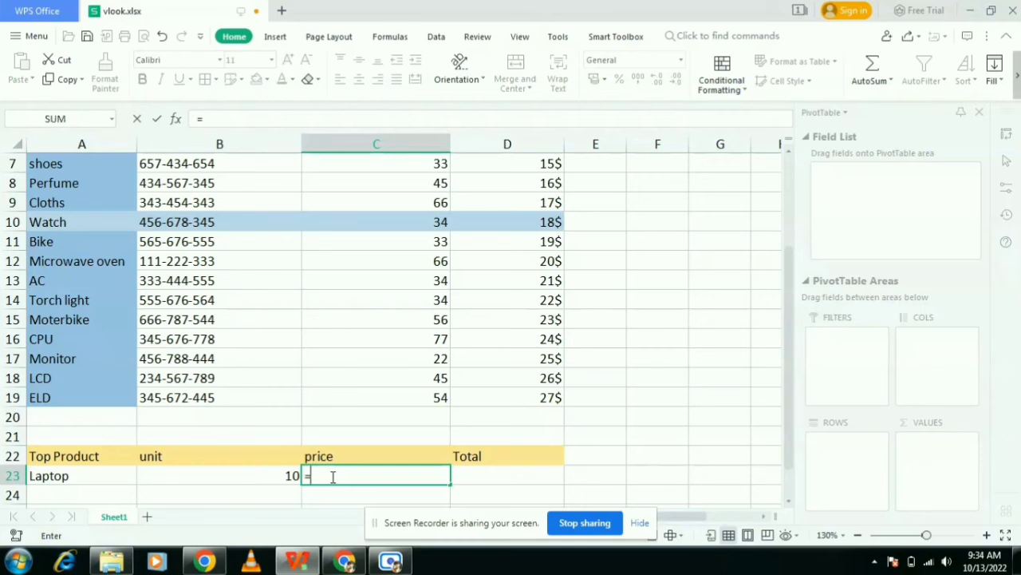
pyautogui.write('b')
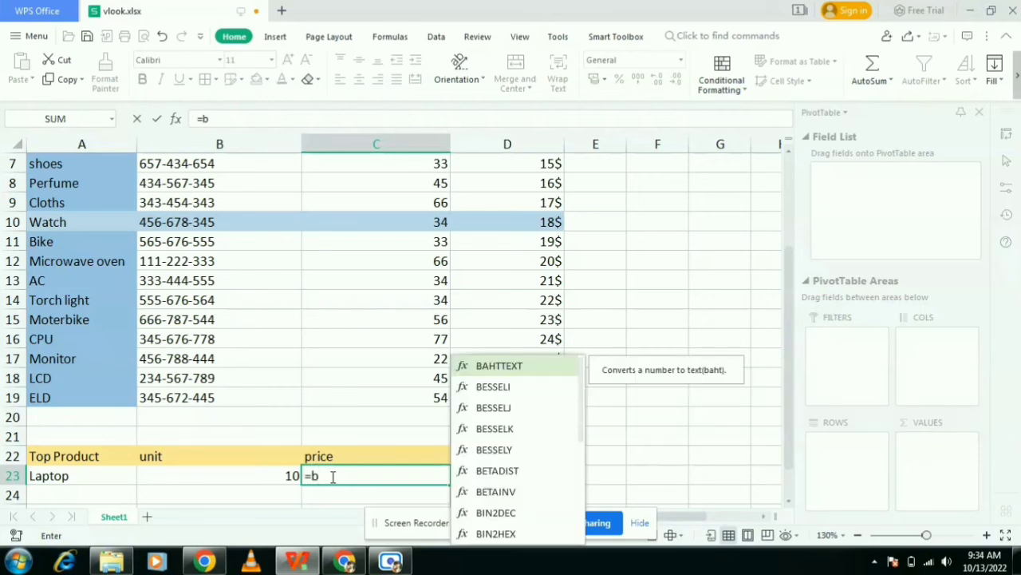
pyautogui.press('BackSpace')
pyautogui.write('vl')
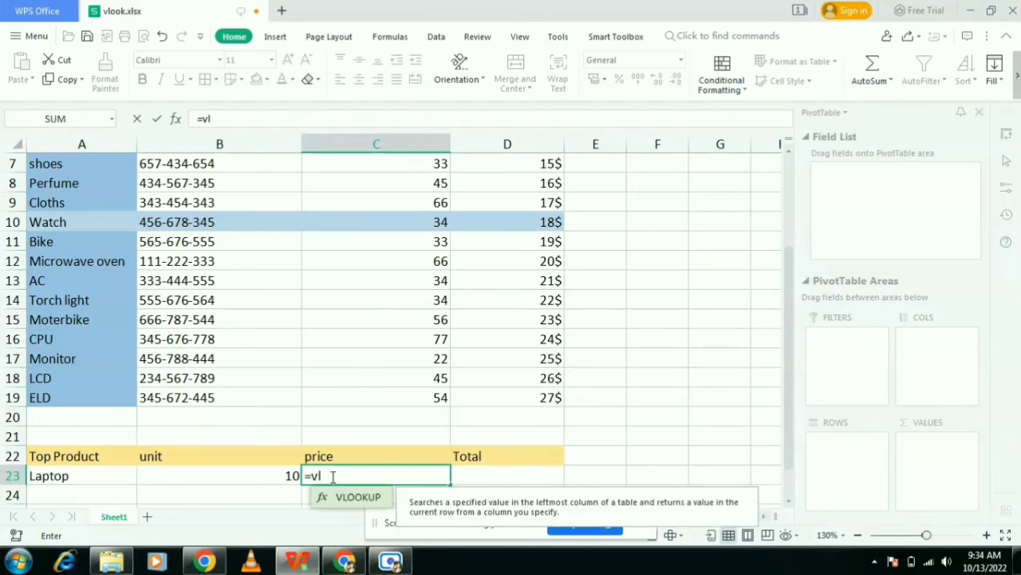
pyautogui.write('ookup')
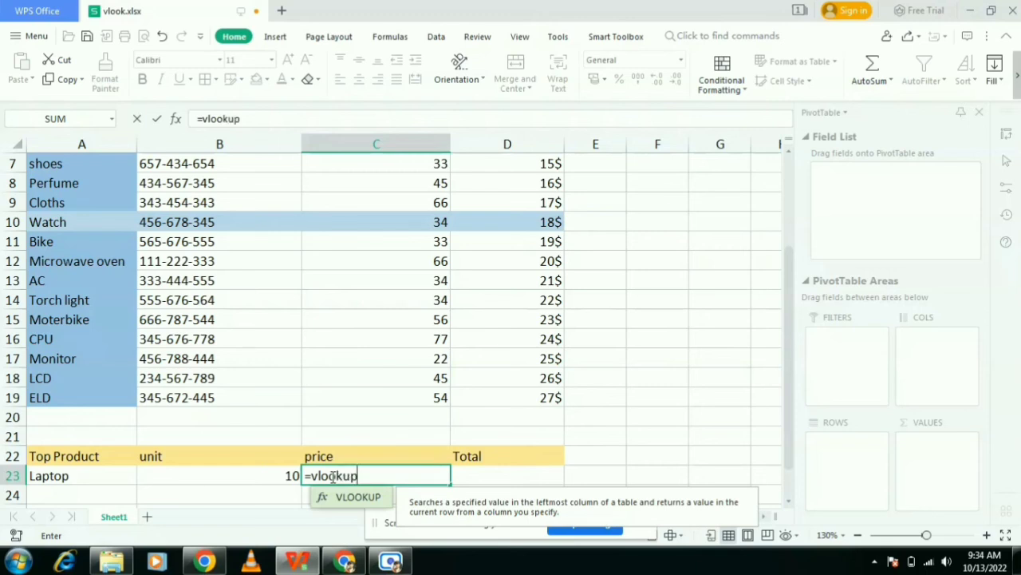
pyautogui.write('(')
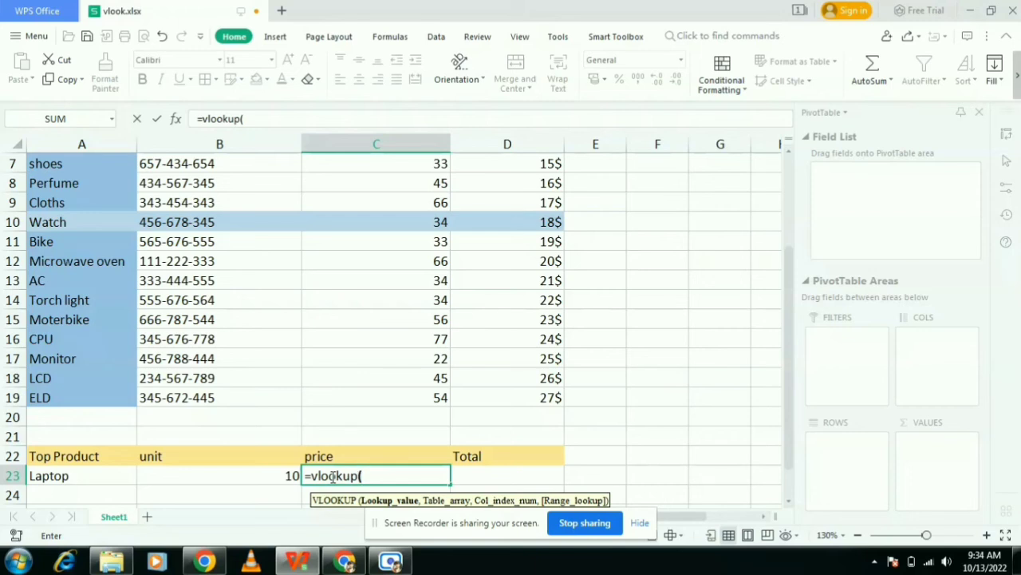
pyautogui.click(85, 482)
pyautogui.write(',')
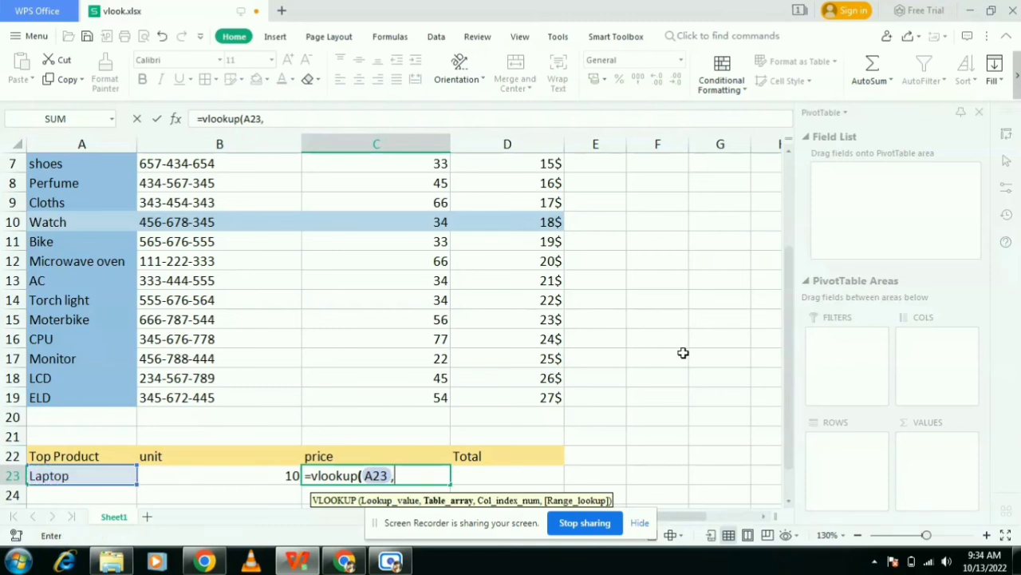
# Set the product table range A4:D19 as the table array of the C23 formula.
pyautogui.moveTo(790, 334); pyautogui.dragTo(783, 233)
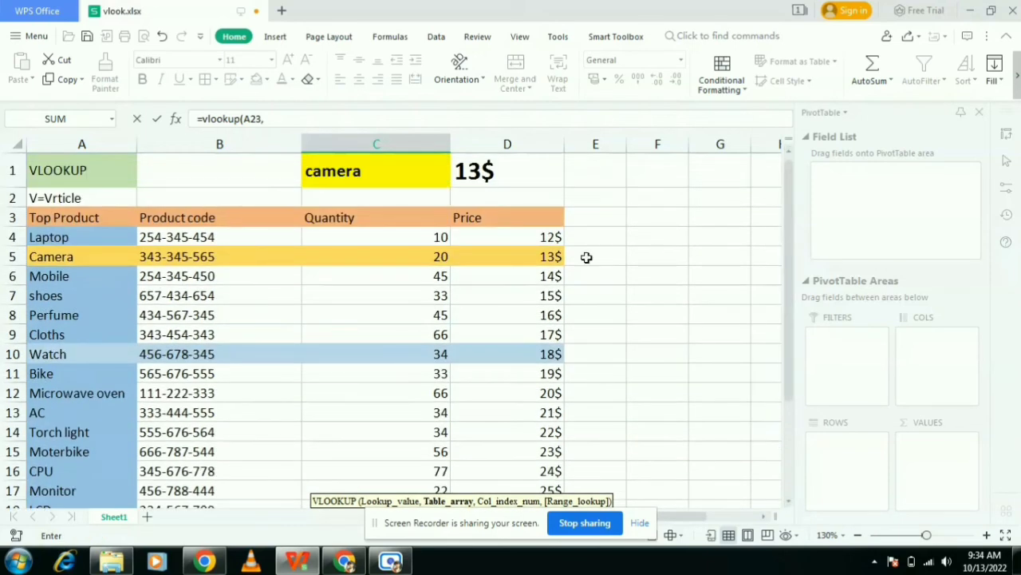
pyautogui.moveTo(80, 237); pyautogui.dragTo(516, 470)
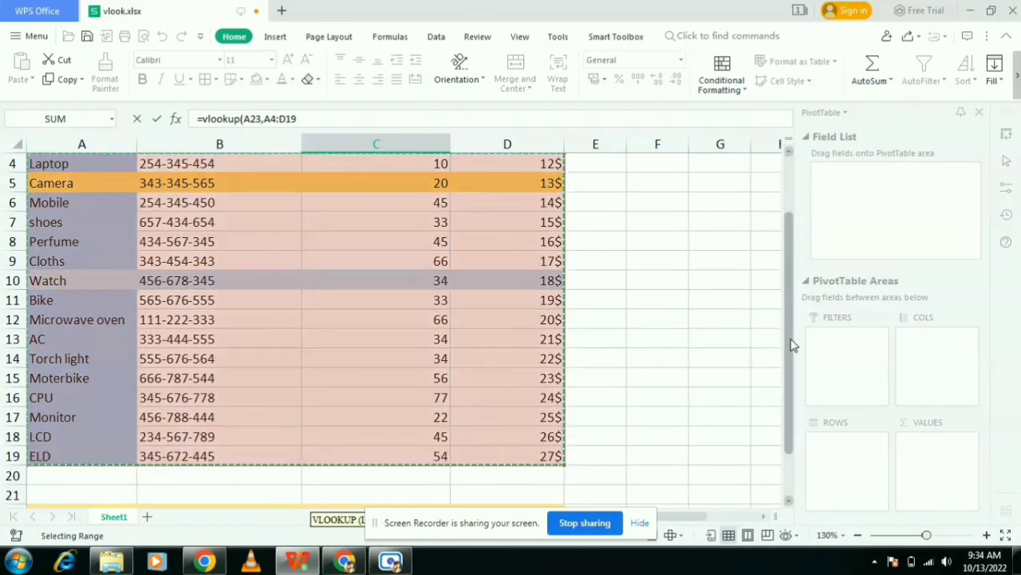
pyautogui.scroll(-1, 790, 342)
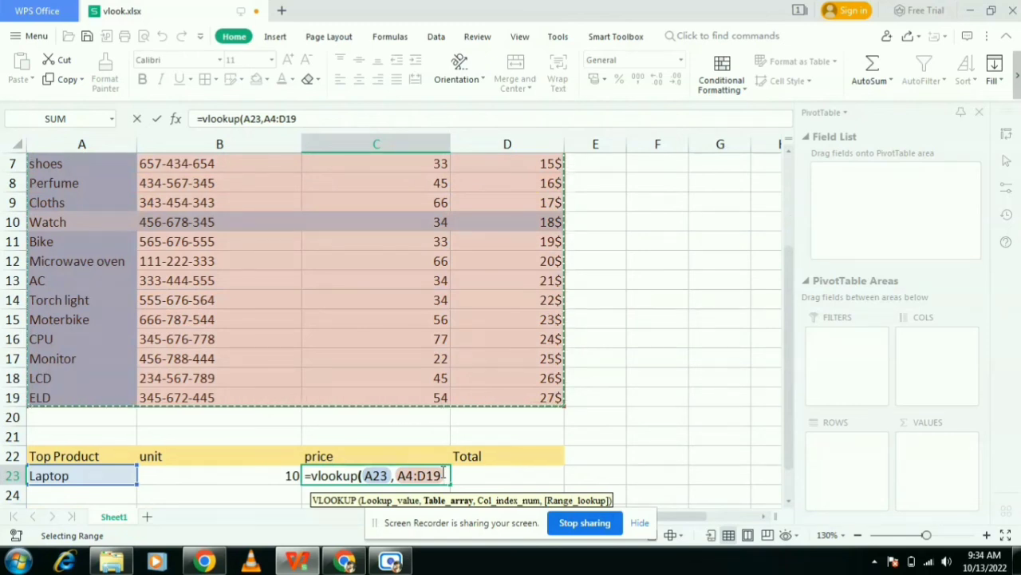
pyautogui.write(',')
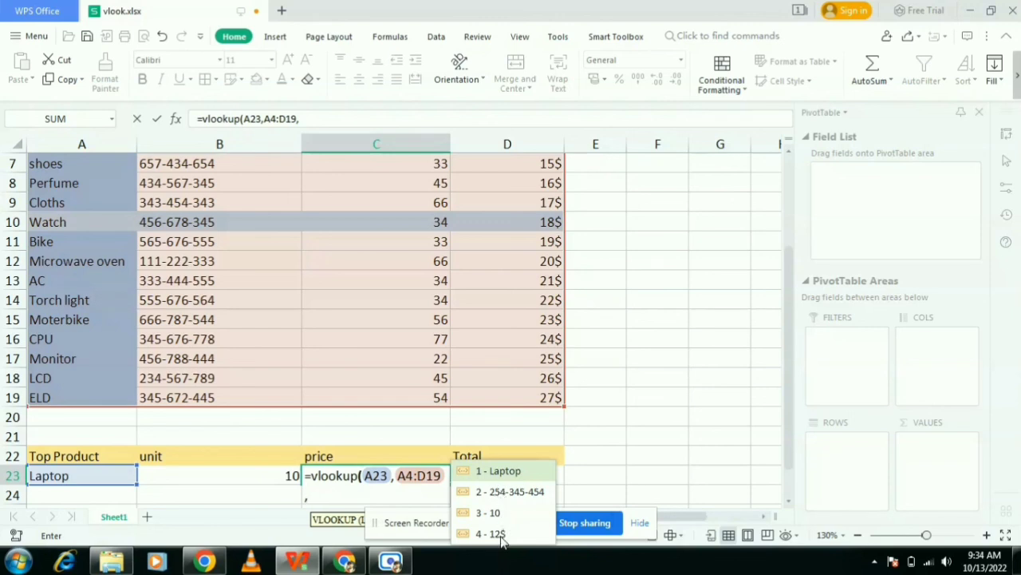
# Complete the C23 formula with column index 4 and 0 for an exact match.
pyautogui.write('4')
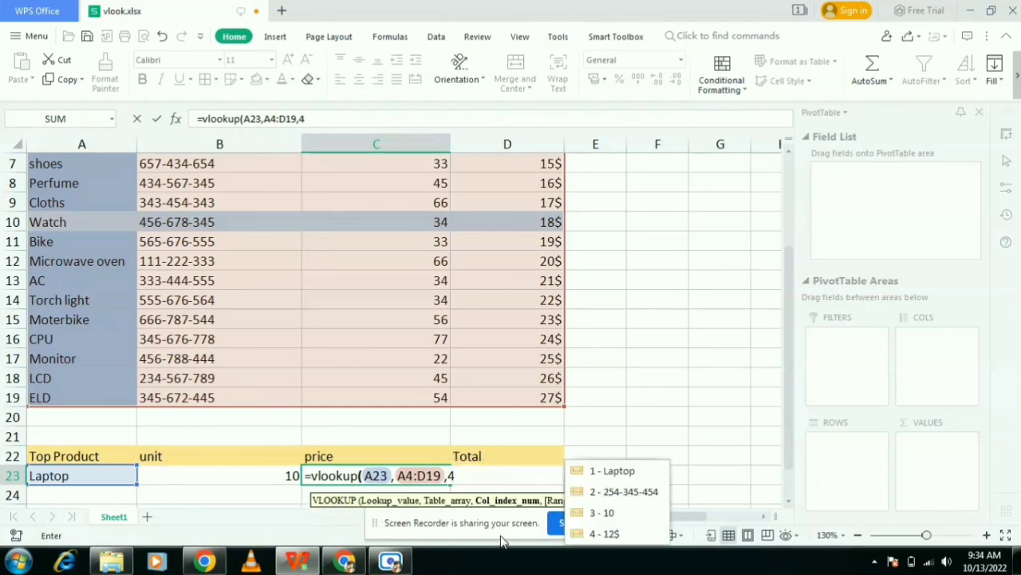
pyautogui.write(',0')
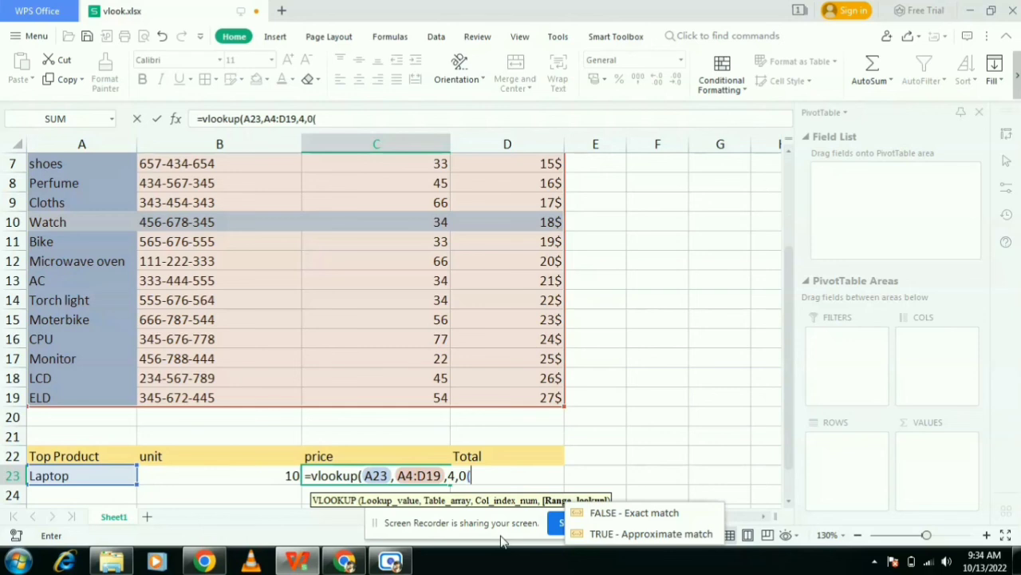
pyautogui.write(')')
pyautogui.press('Return')
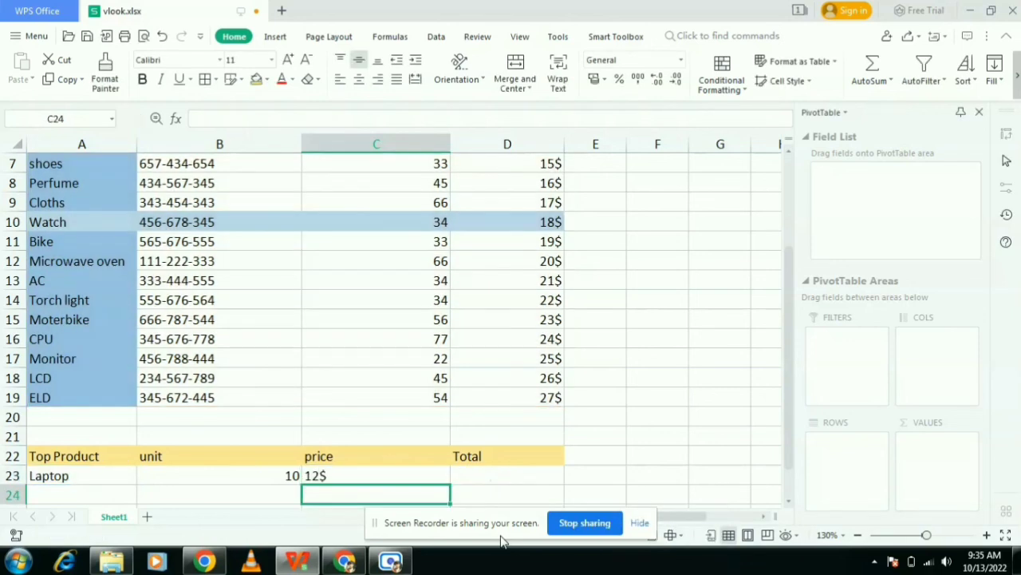
# Check the C23 formula against Laptop's price in the product table.
pyautogui.click(338, 477)
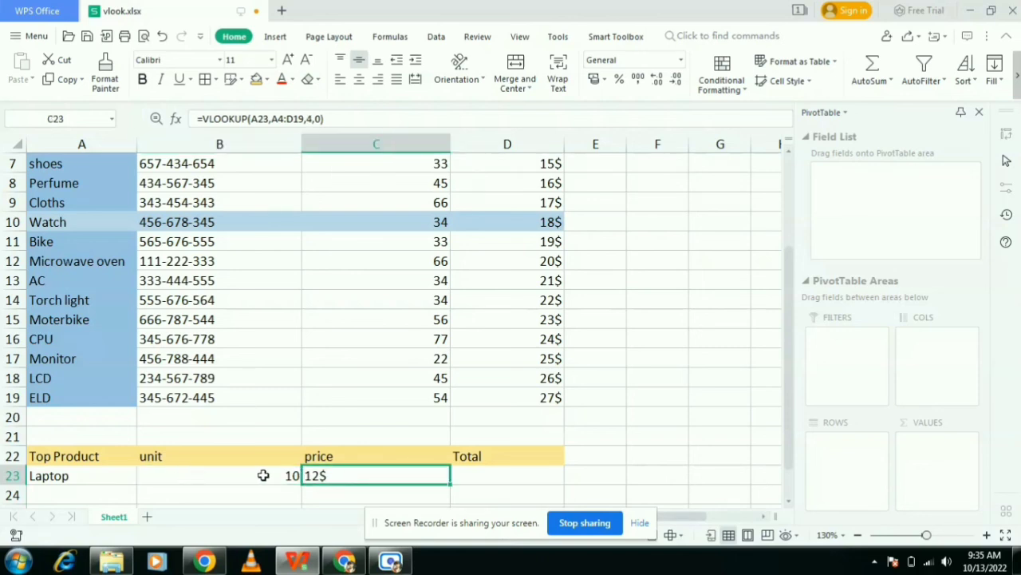
pyautogui.click(462, 477)
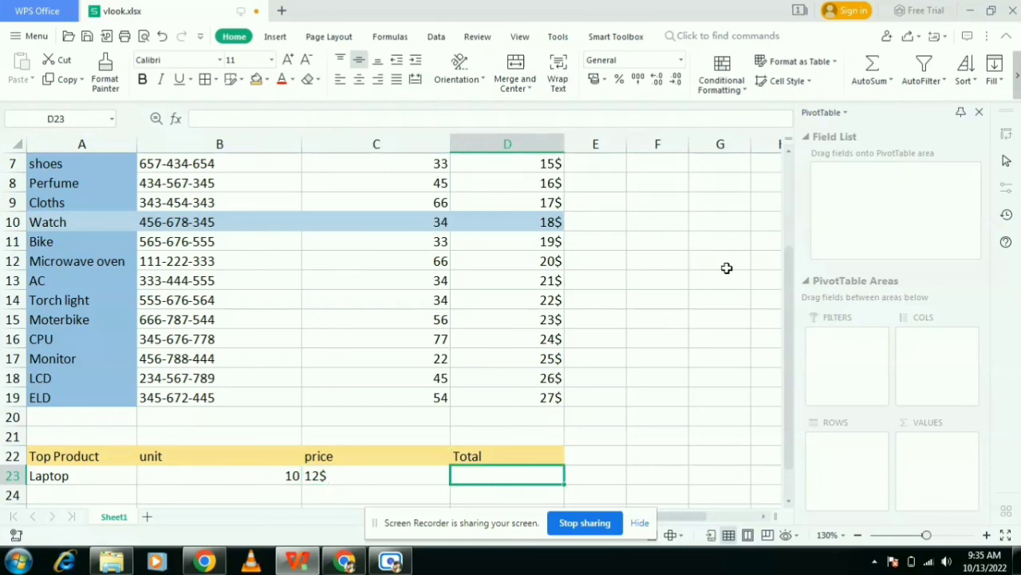
pyautogui.moveTo(791, 283); pyautogui.dragTo(783, 203)
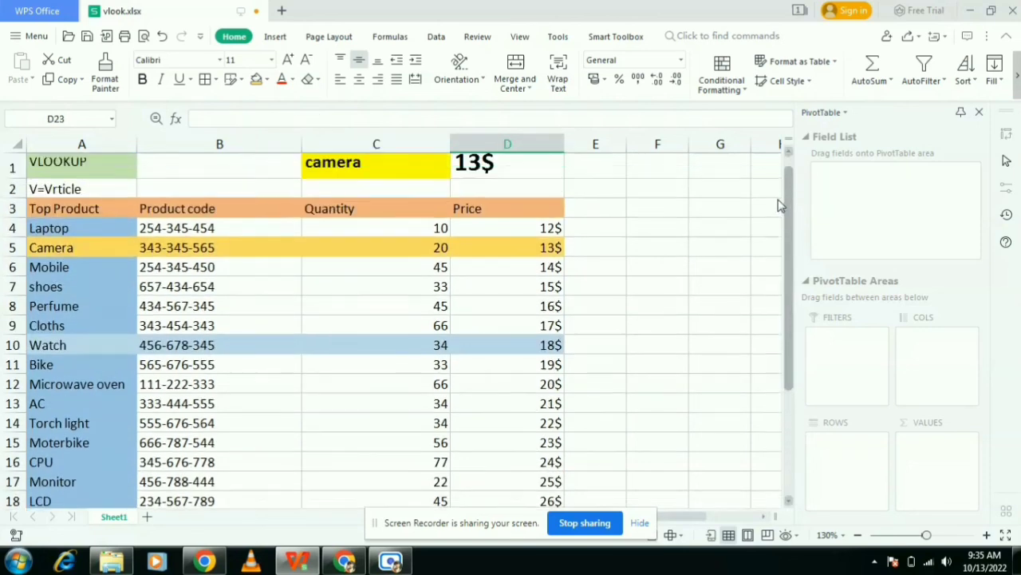
pyautogui.click(552, 237)
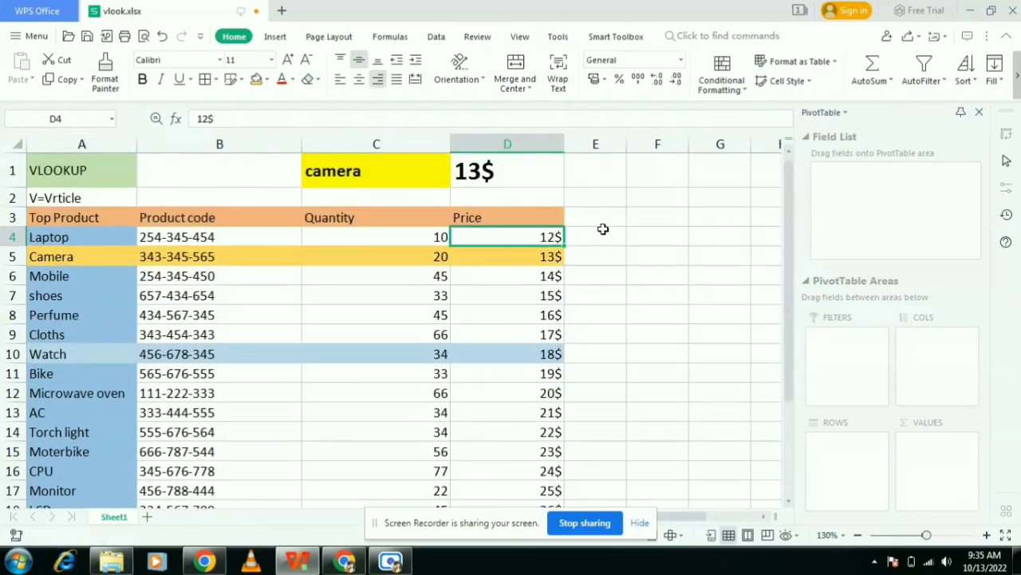
# Enter a formula for Laptop's total in cell D23 of the summary table.
pyautogui.press('Return')
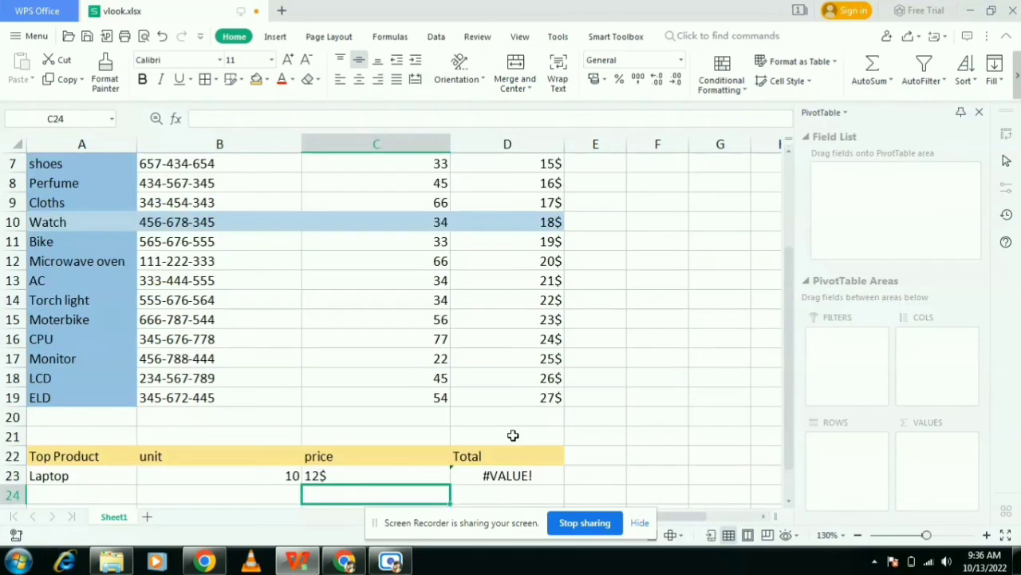